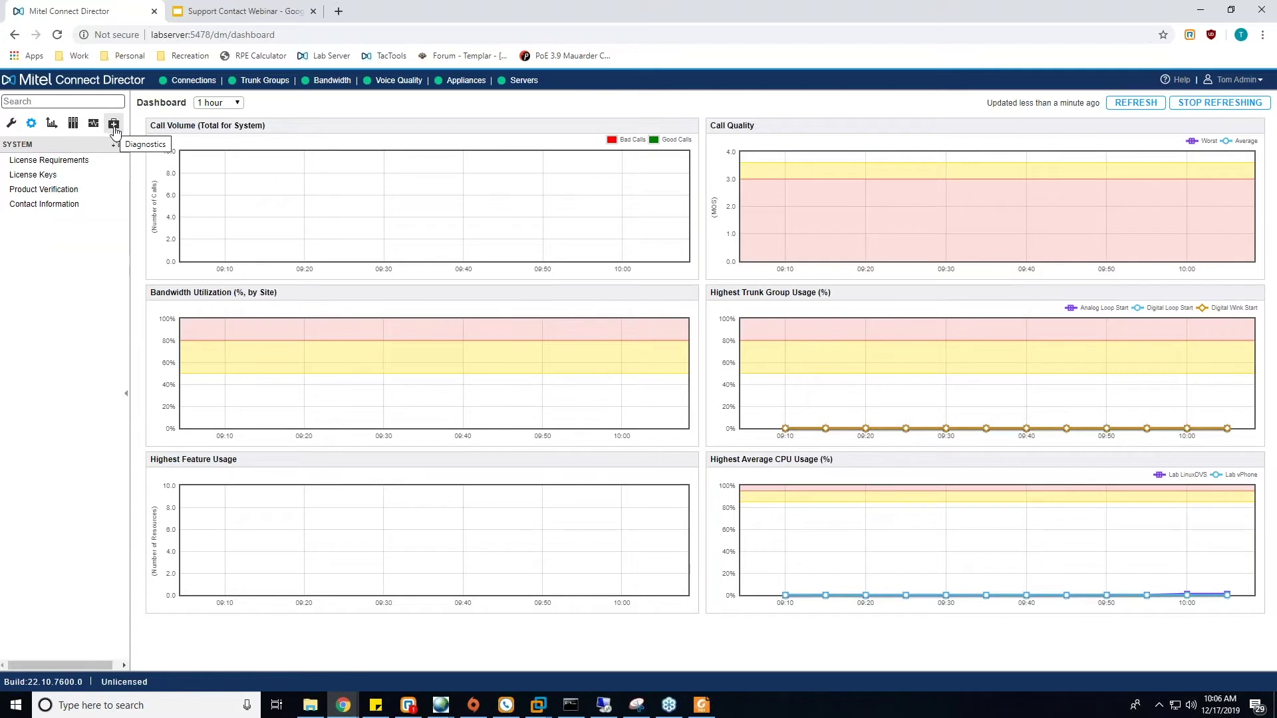
- Browse the Diagnostics, Maintenance and Administration sections, refreshing the dashboard charts along the way
{"action": "left_click", "coordinate": [115, 124]}
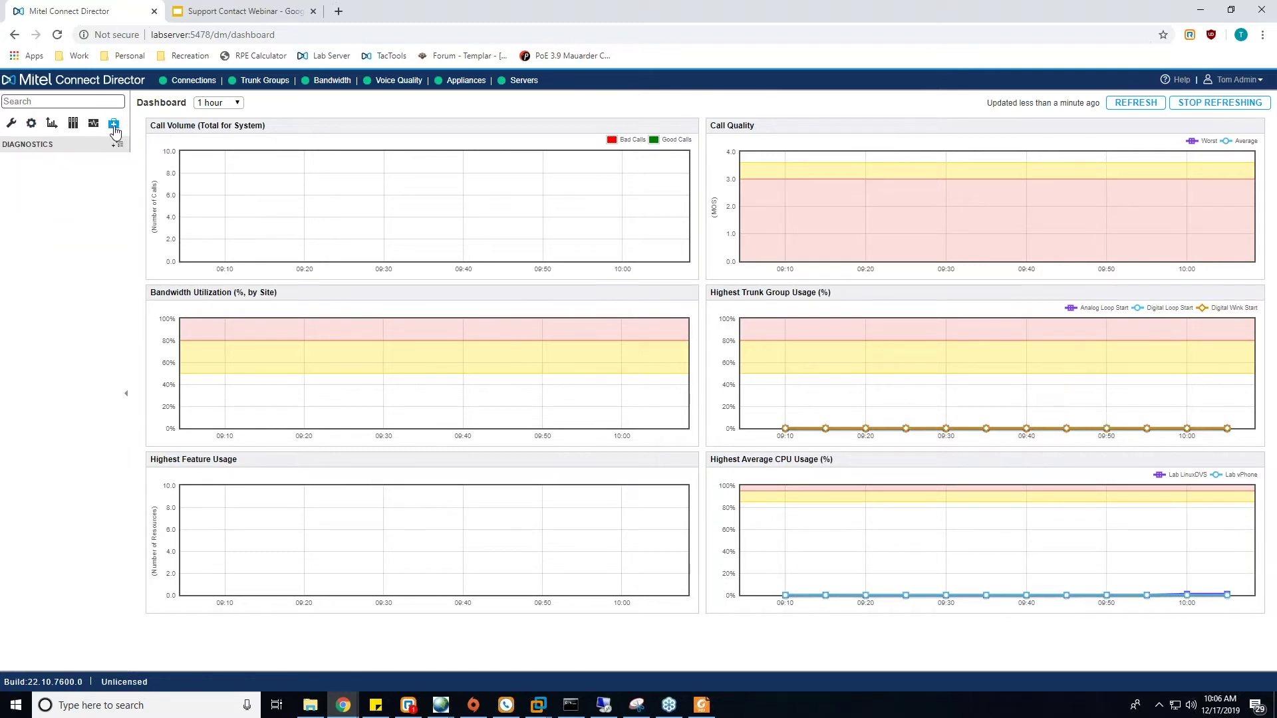
{"action": "left_click", "coordinate": [94, 124]}
{"action": "left_click", "coordinate": [1127, 106]}
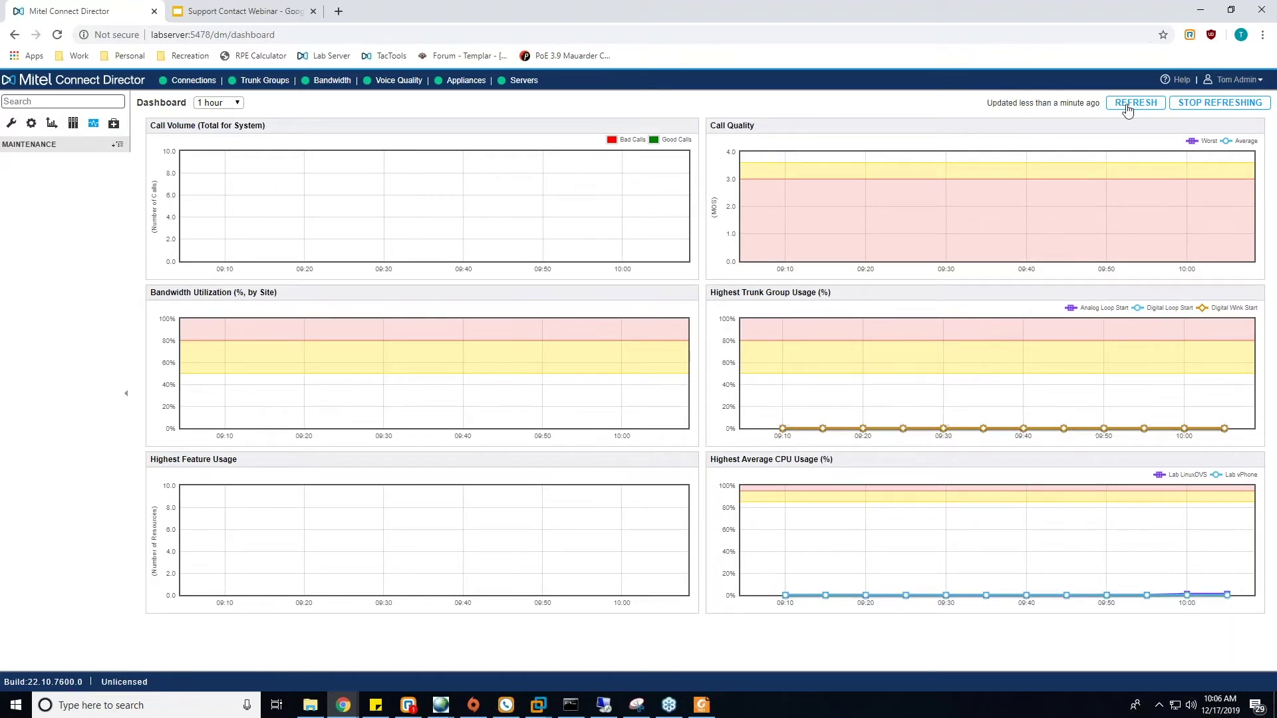
{"action": "left_click", "coordinate": [11, 123]}
- Log out of Mitel Connect Director from the account menu and confirm
{"action": "left_click", "coordinate": [1238, 80]}
{"action": "left_click", "coordinate": [1210, 144]}
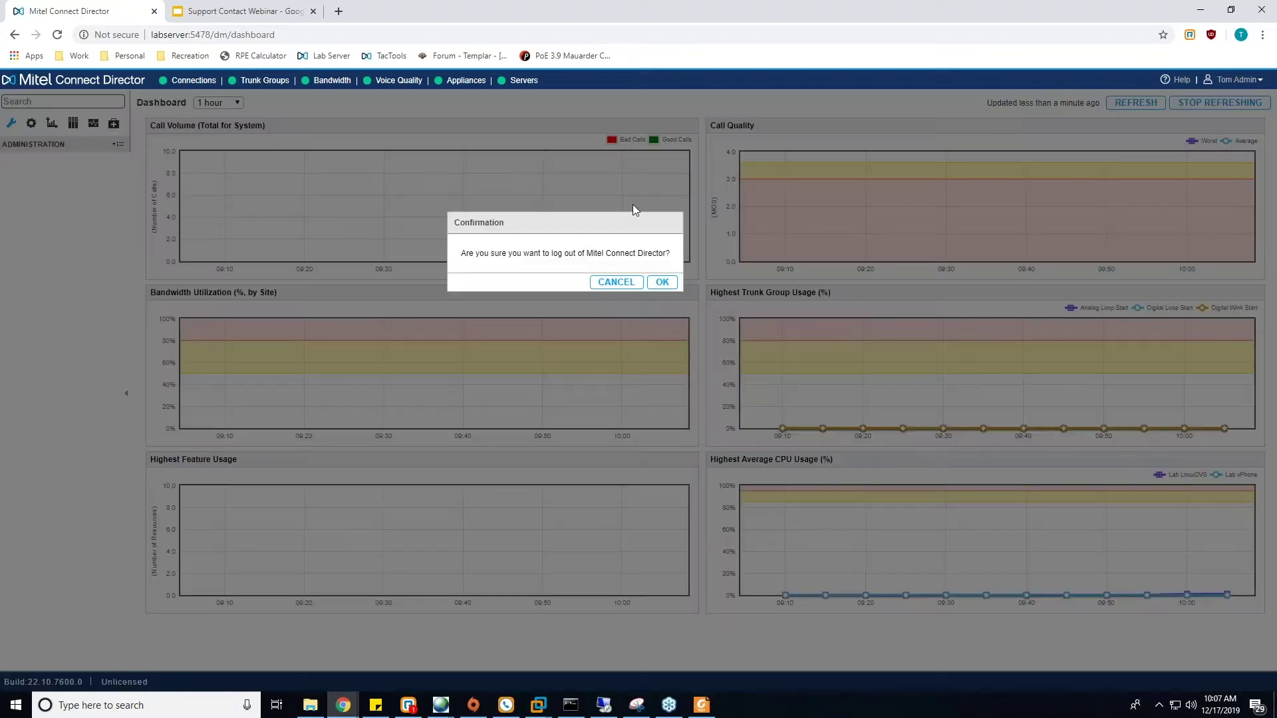
{"action": "left_click", "coordinate": [661, 282]}
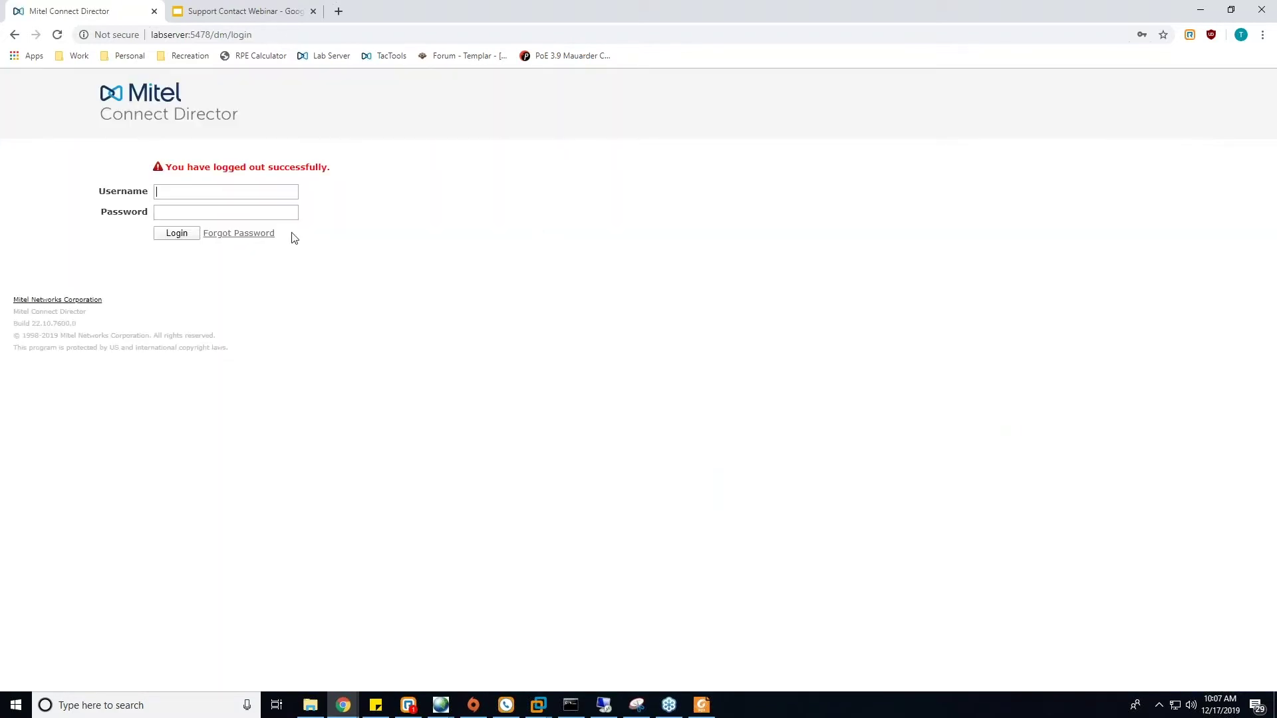
- Sign back in with the saved account, show Diagnostics, then switch to VMware Workstation
{"action": "left_click", "coordinate": [226, 192]}
{"action": "left_click", "coordinate": [219, 217]}
{"action": "key", "text": "Tab"}
{"action": "type", "text": "•••••••••••"}
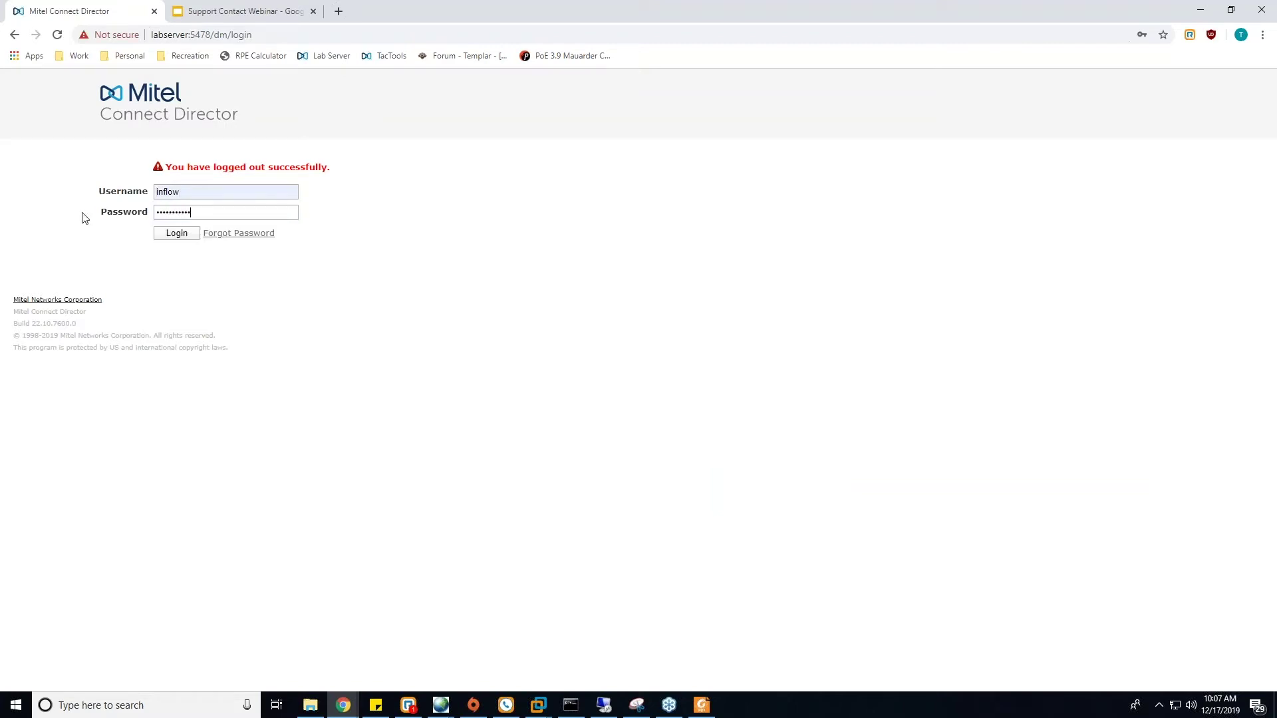
{"action": "key", "text": "Return"}
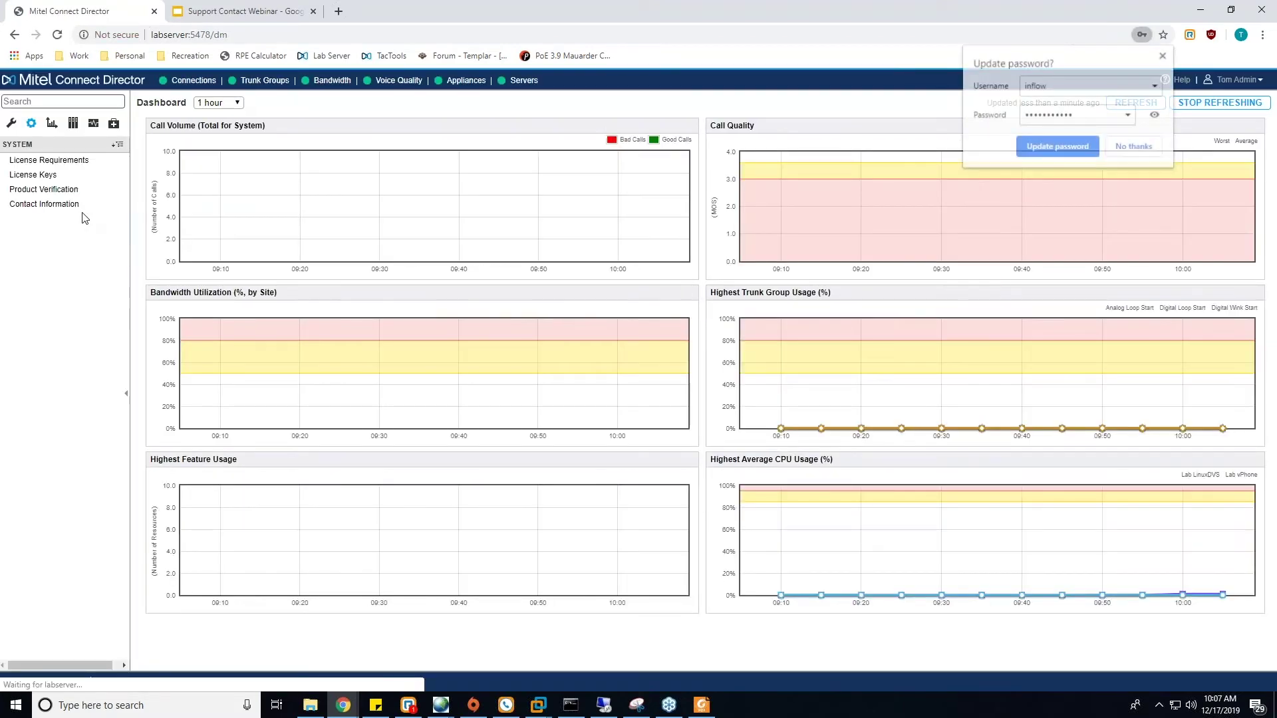
{"action": "left_click", "coordinate": [113, 123]}
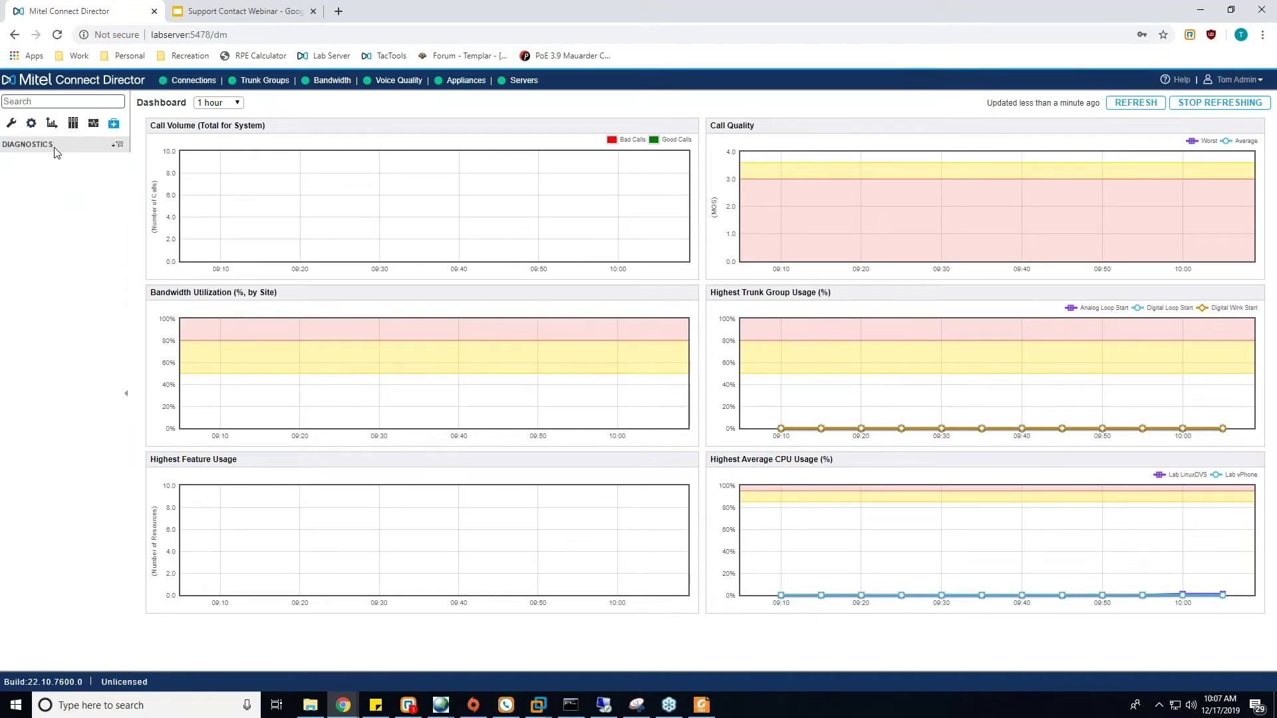
{"action": "left_click", "coordinate": [536, 709]}
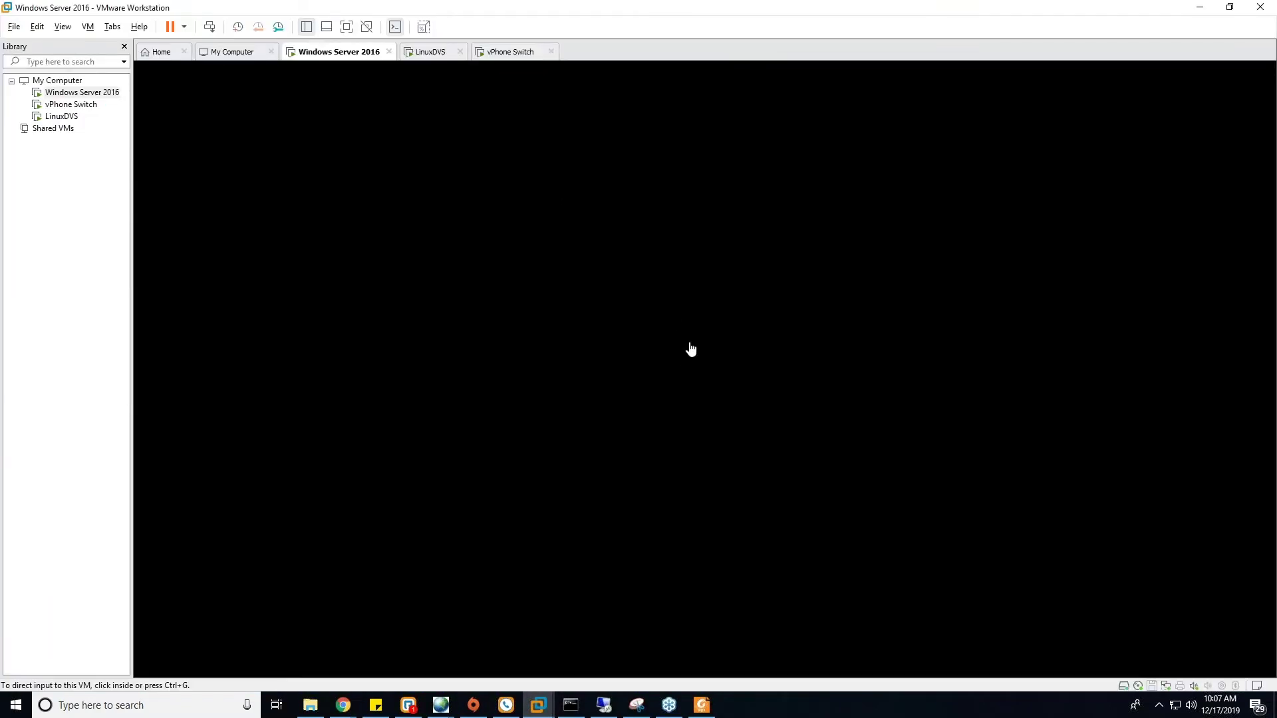
- Launch Mitel Connect Director from its desktop shortcut inside the Windows Server VM
{"action": "left_click", "coordinate": [690, 348]}
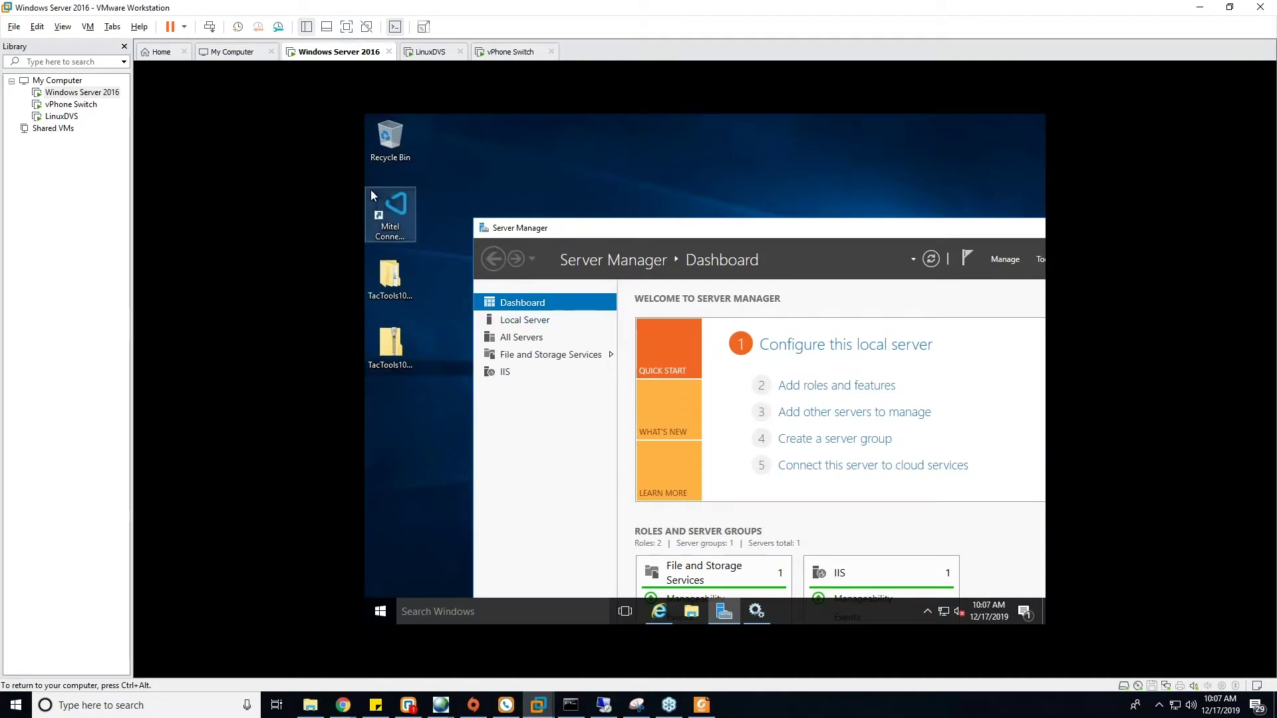
{"action": "left_click", "coordinate": [379, 204]}
{"action": "double_click", "coordinate": [380, 204]}
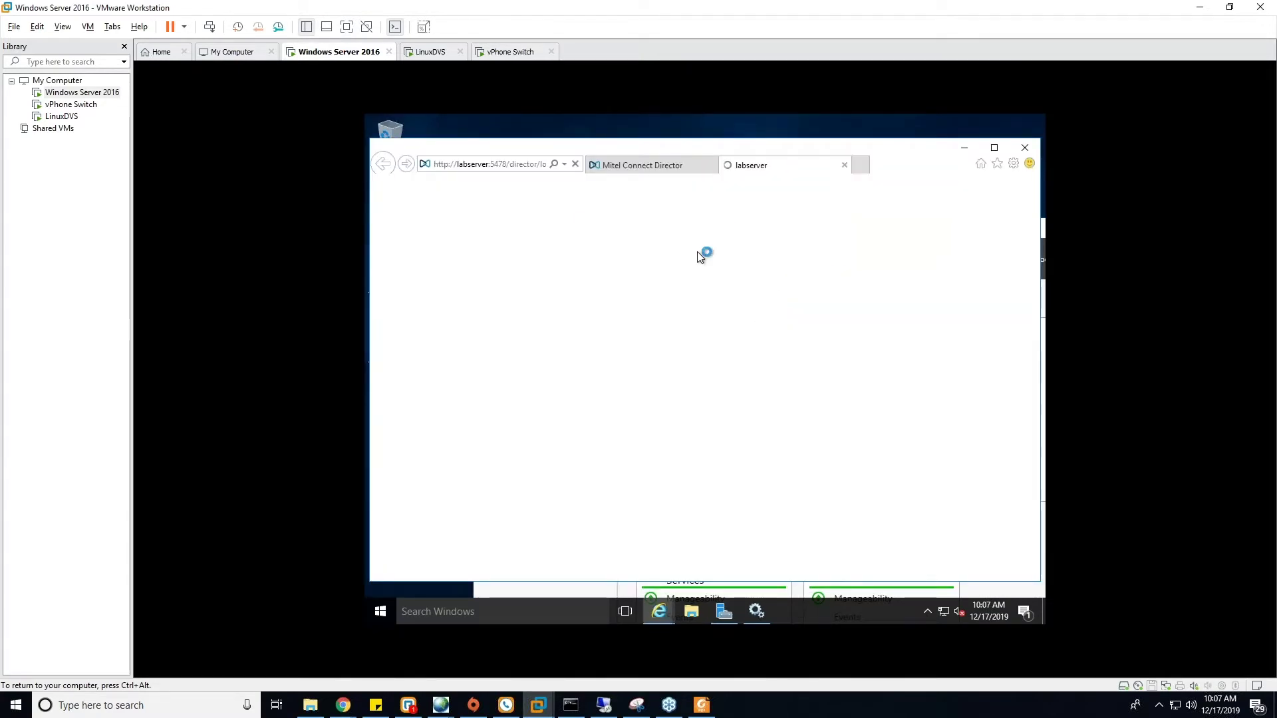
- Sign in with the username and password, choose LATER for the system key, and minimize VMware
{"action": "type", "text": "inflow"}
{"action": "key", "text": "Tab"}
{"action": "type", "text": "•••••••••••"}
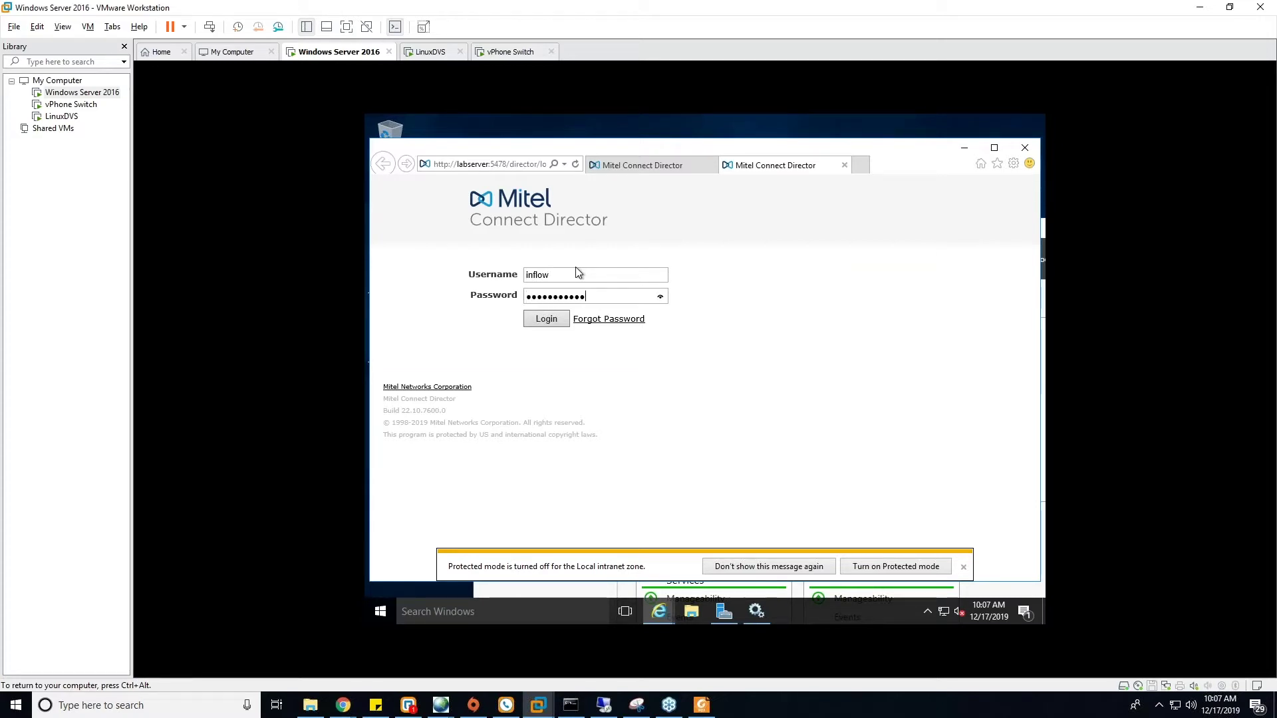
{"action": "key", "text": "Return"}
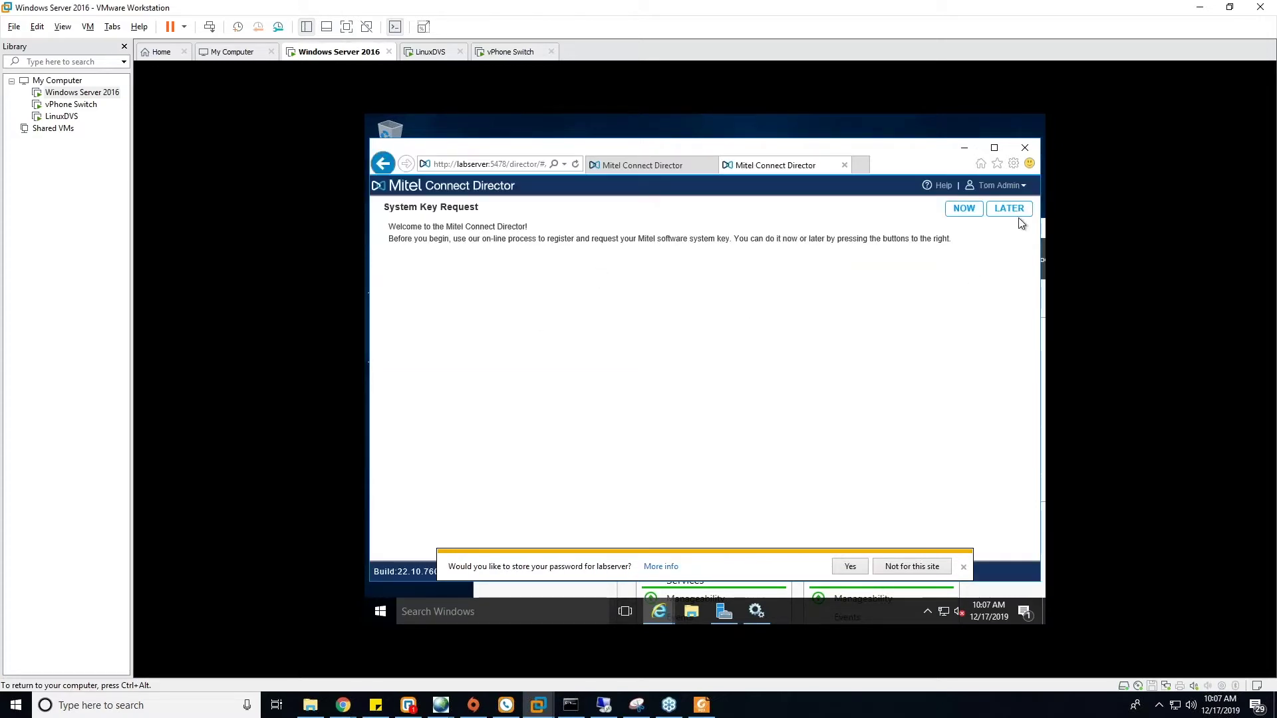
{"action": "left_click", "coordinate": [1019, 212]}
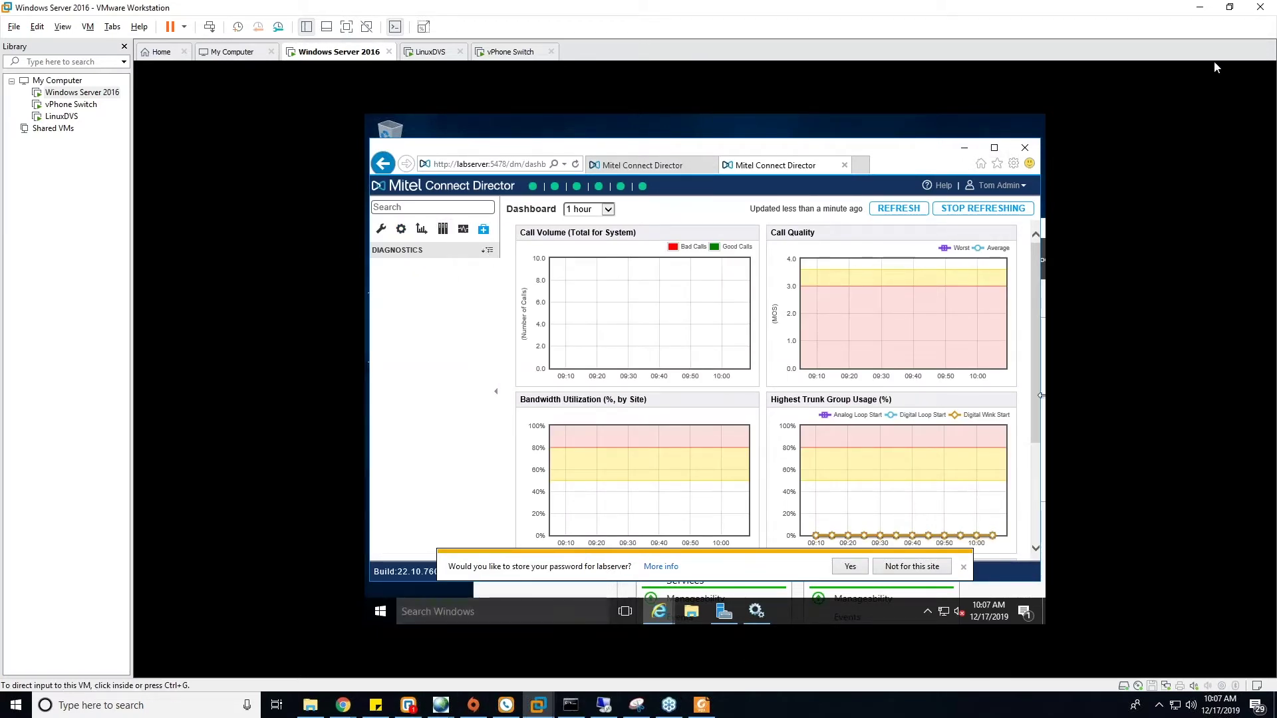
{"action": "left_click", "coordinate": [1200, 8]}
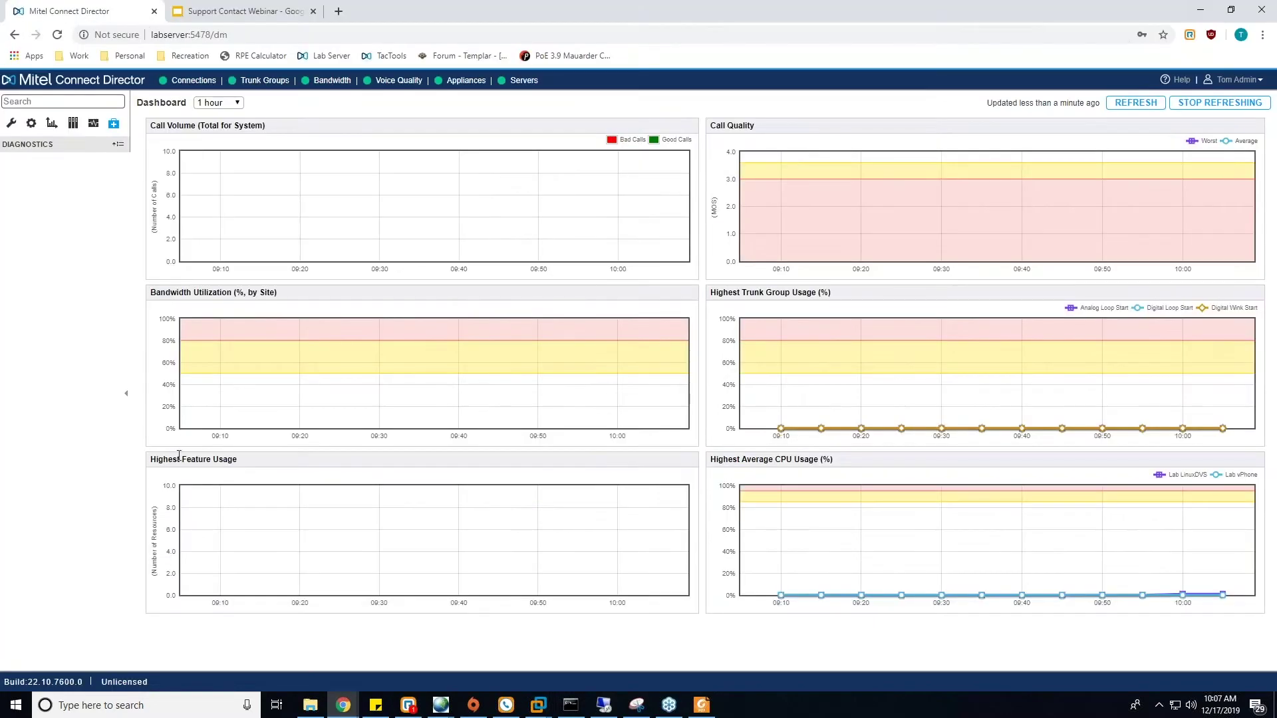
- Bring the localhost remote desktop session forward and launch Internet Explorer in it
{"action": "left_click", "coordinate": [435, 639]}
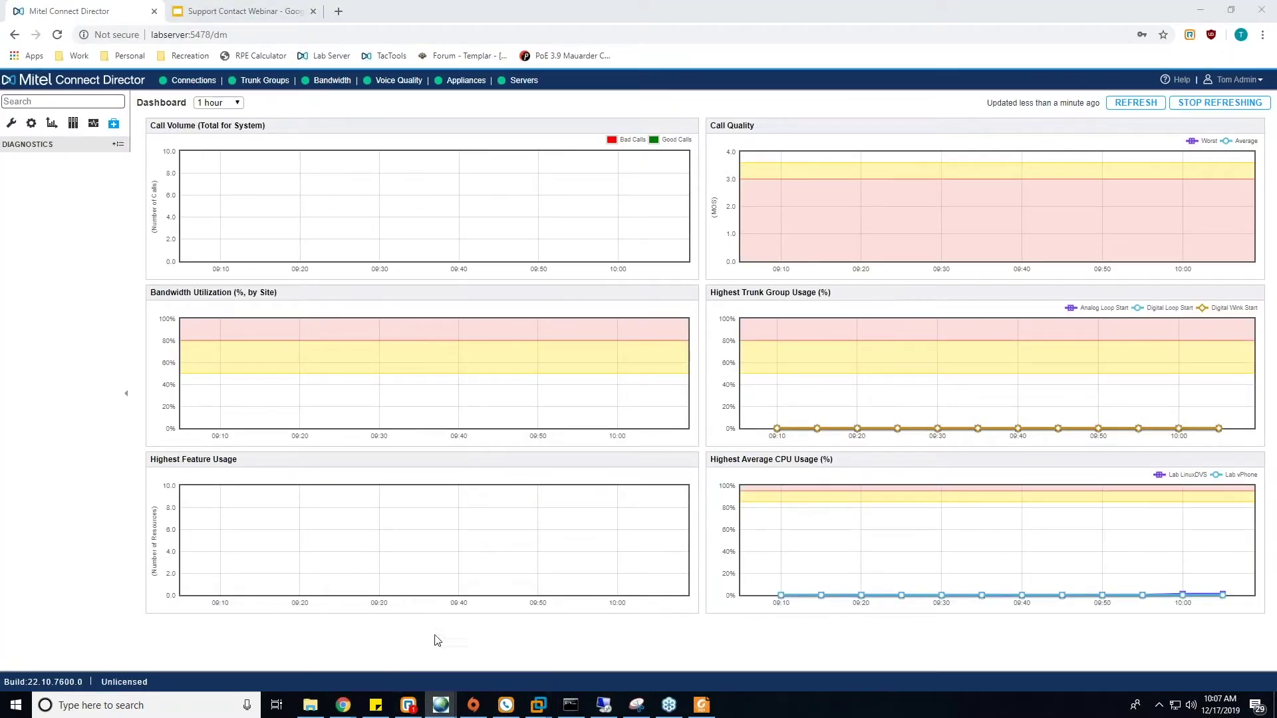
{"action": "mouse_move", "coordinate": [606, 709]}
{"action": "left_click", "coordinate": [606, 709]}
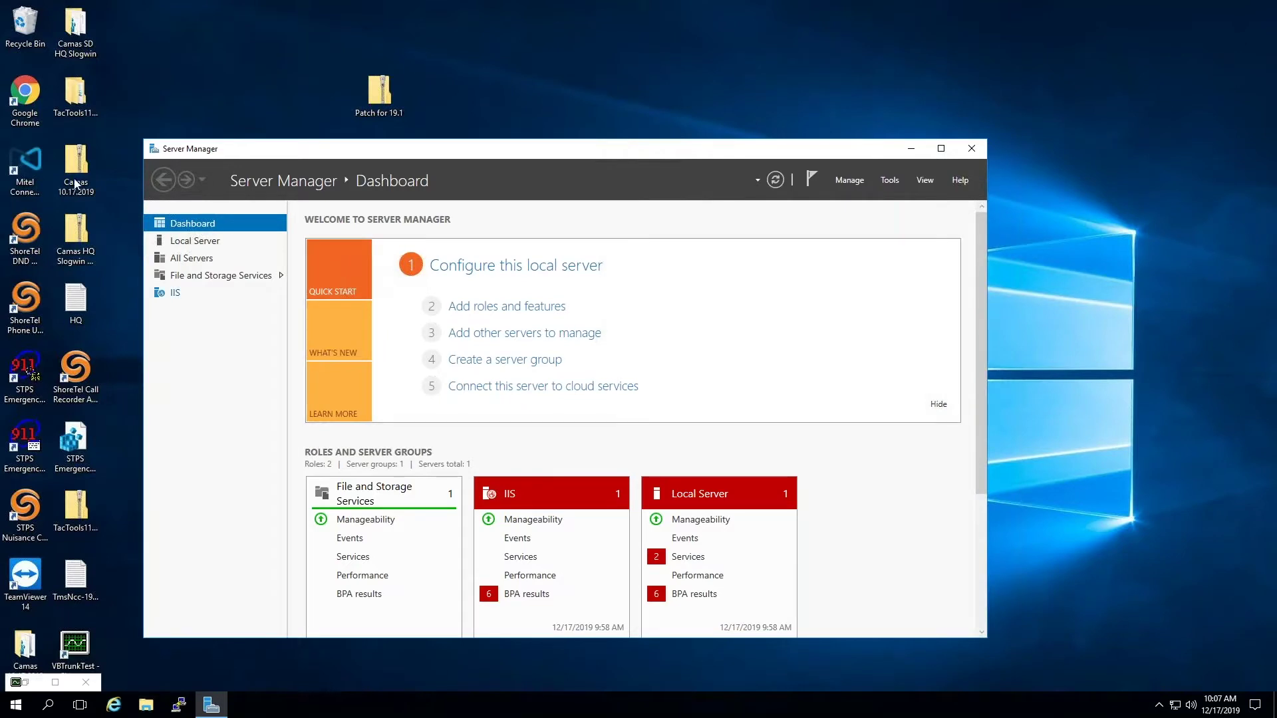
{"action": "left_click", "coordinate": [115, 705]}
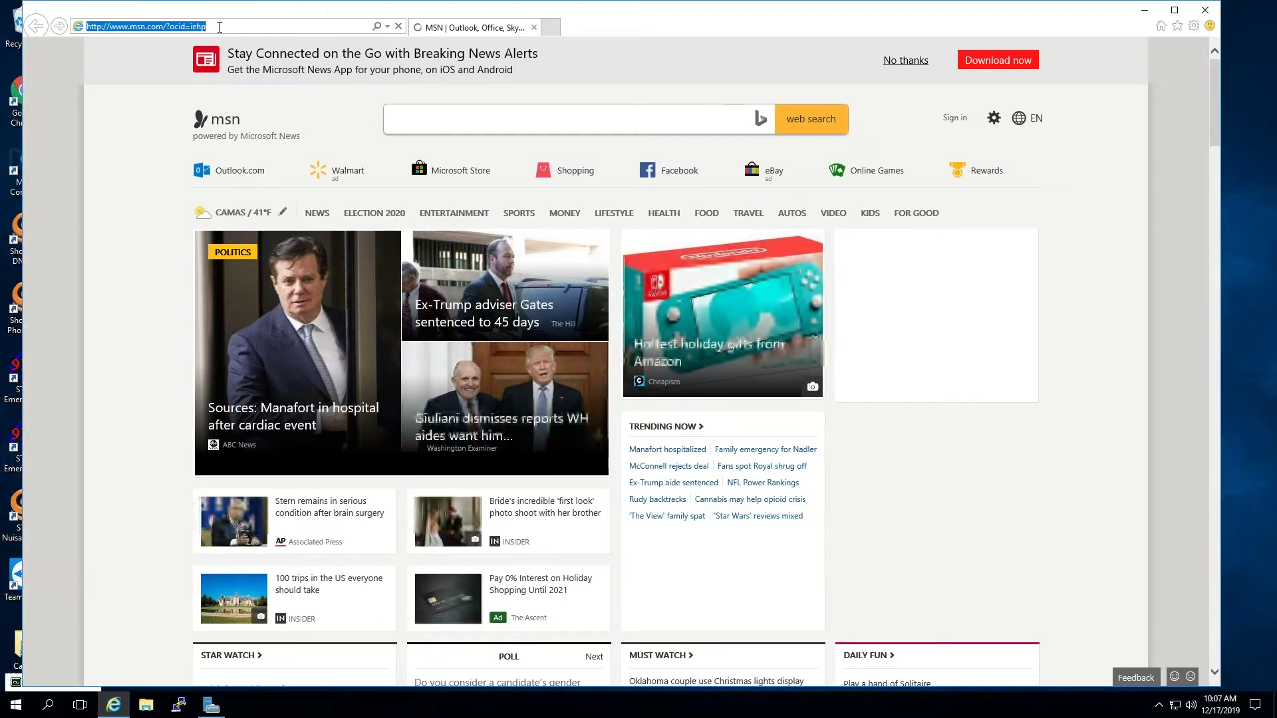
- Navigate Internet Explorer to localhost/shorewaredirector to reach the Connect Director login page
{"action": "type", "text": "localhjo"}
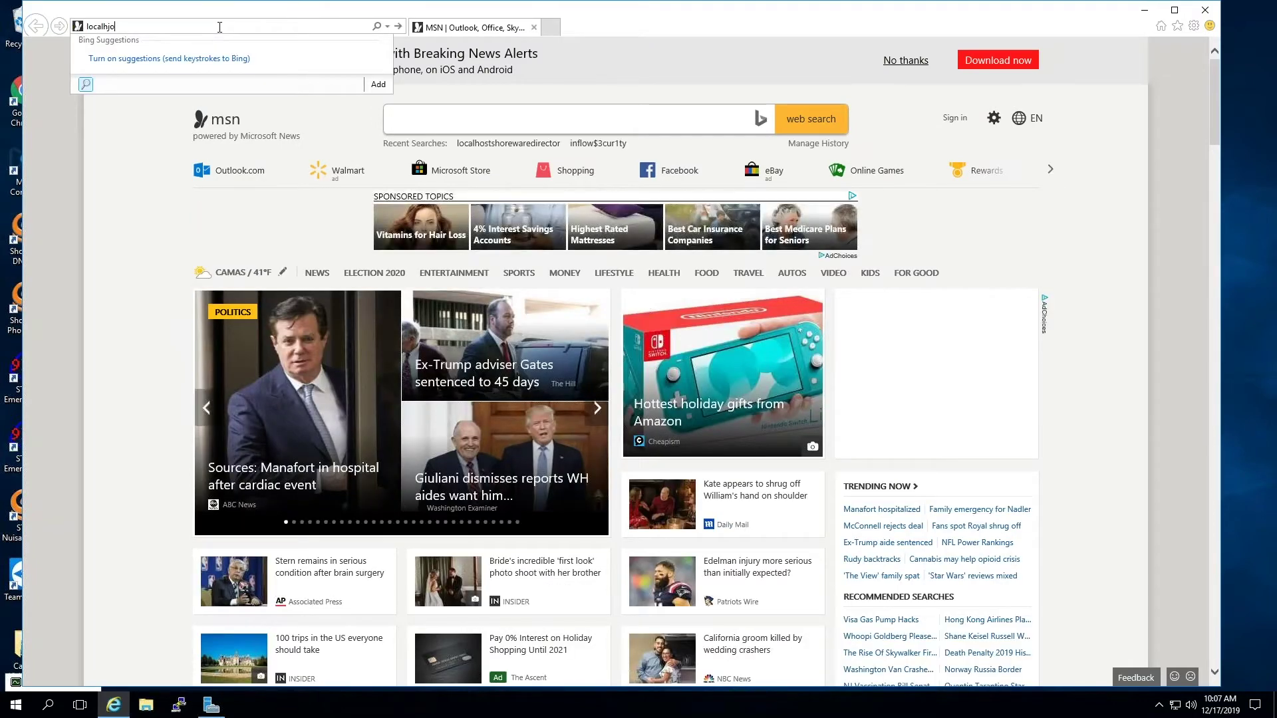
{"action": "key", "text": "BackSpace"}
{"action": "key", "text": "BackSpace"}
{"action": "key", "text": "BackSpace"}
{"action": "key", "text": "BackSpace"}
{"action": "key", "text": "BackSpace"}
{"action": "key", "text": "BackSpace"}
{"action": "type", "text": "localhost/shorewa"}
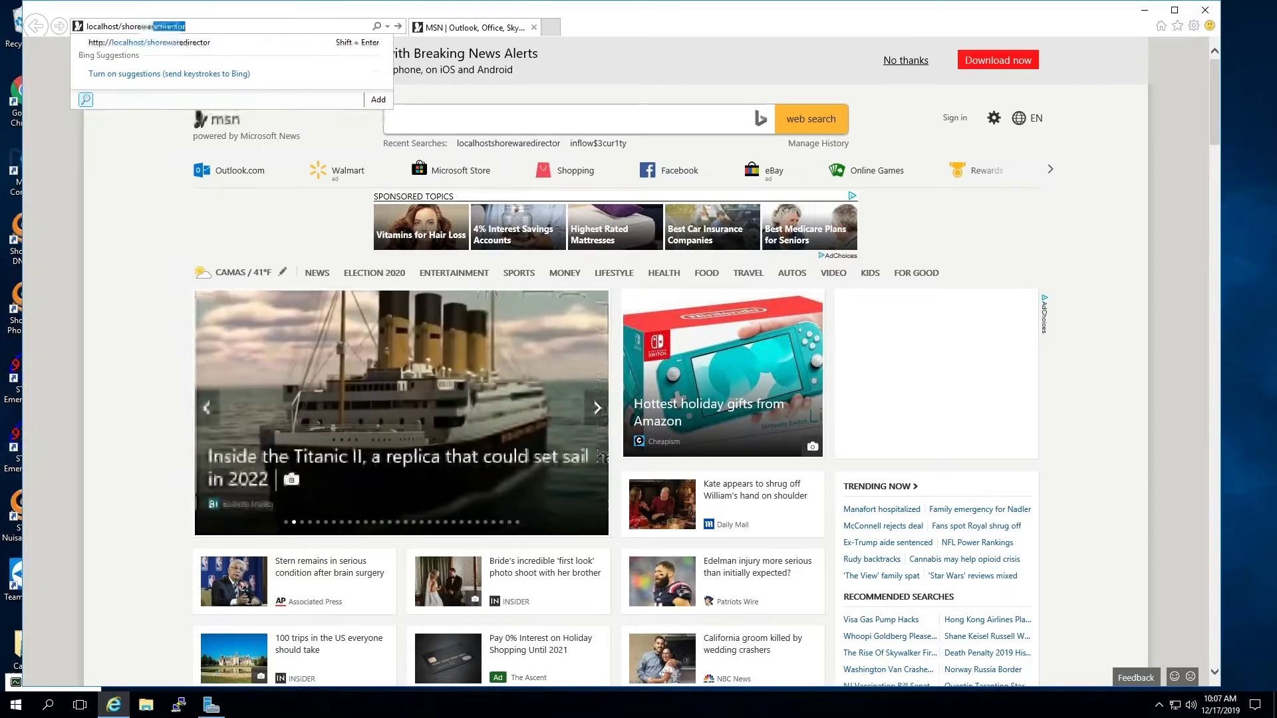
{"action": "key", "text": "Return"}
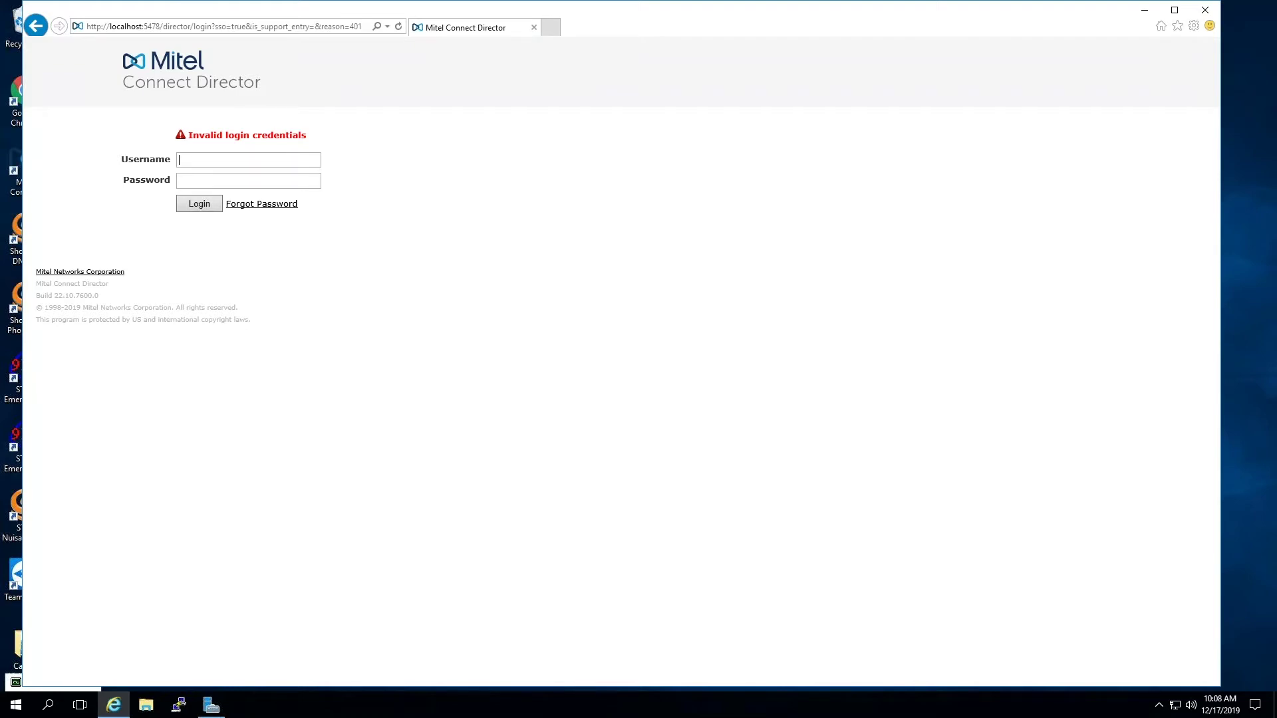
- Sign in to Connect Director and open Diagnostics > Remote Packet Capture
{"action": "type", "text": "inflow********"}
{"action": "key", "text": "Return"}
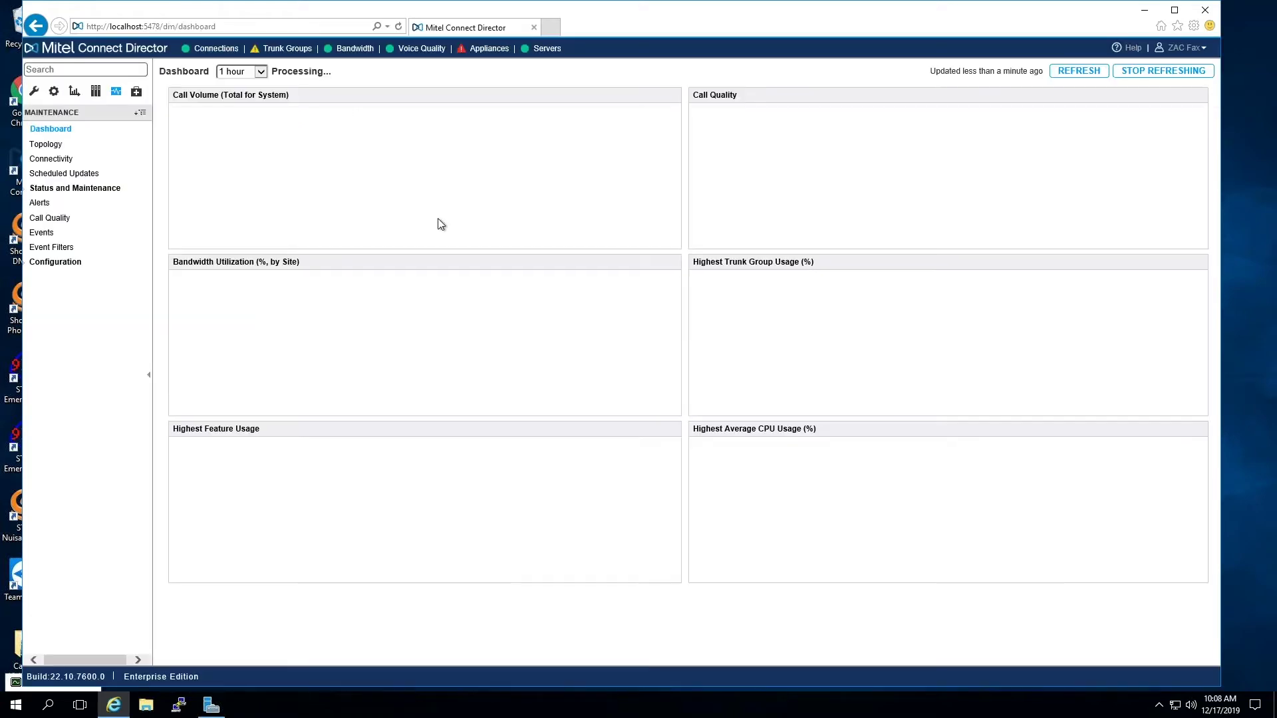
{"action": "left_click", "coordinate": [136, 93]}
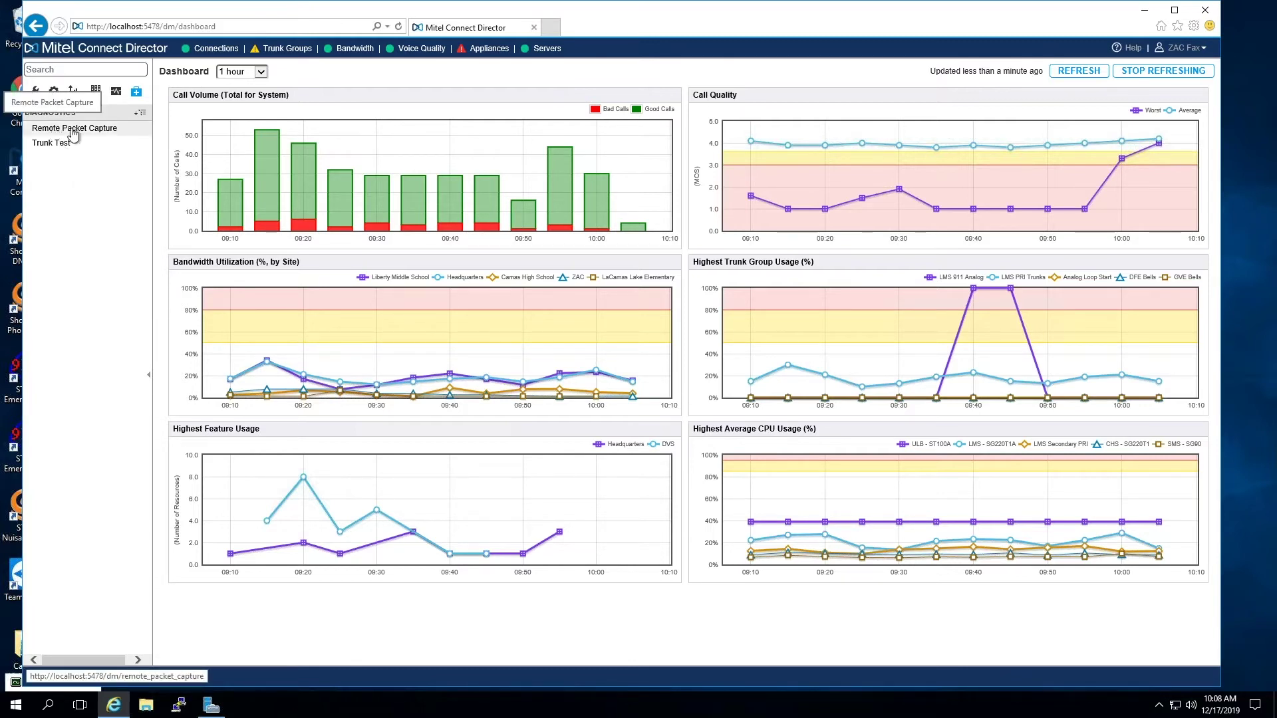
{"action": "left_click", "coordinate": [53, 130]}
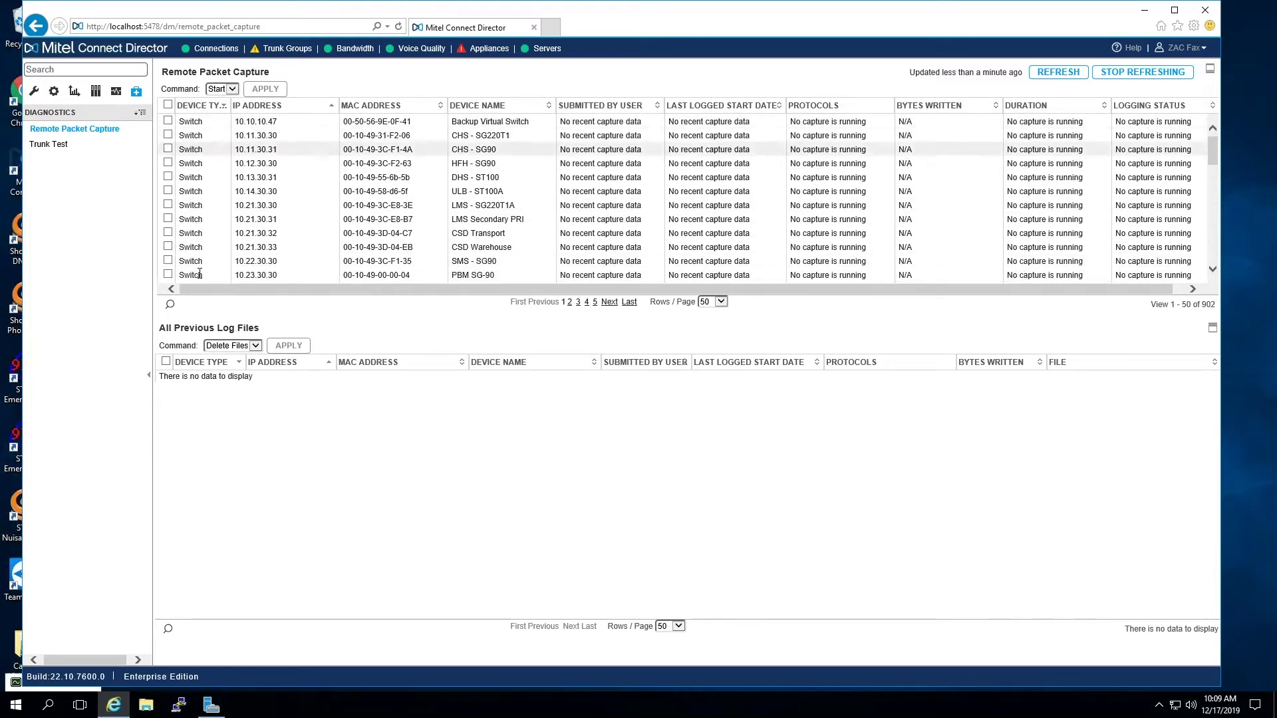
{"action": "scroll", "coordinate": [1208, 186], "scroll_direction": "down", "scroll_amount": 1}
{"action": "scroll", "coordinate": [1208, 185], "scroll_direction": "down", "scroll_amount": 10}
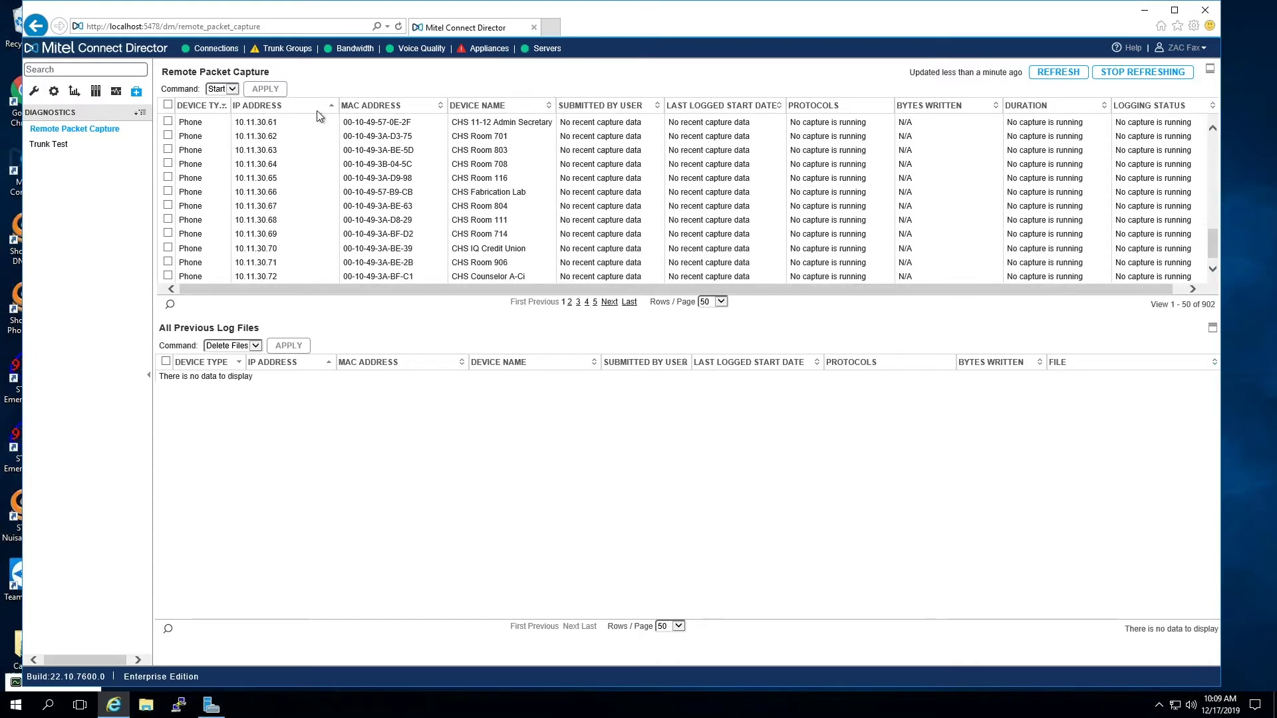
{"action": "scroll", "coordinate": [1204, 173], "scroll_direction": "up", "scroll_amount": 10}
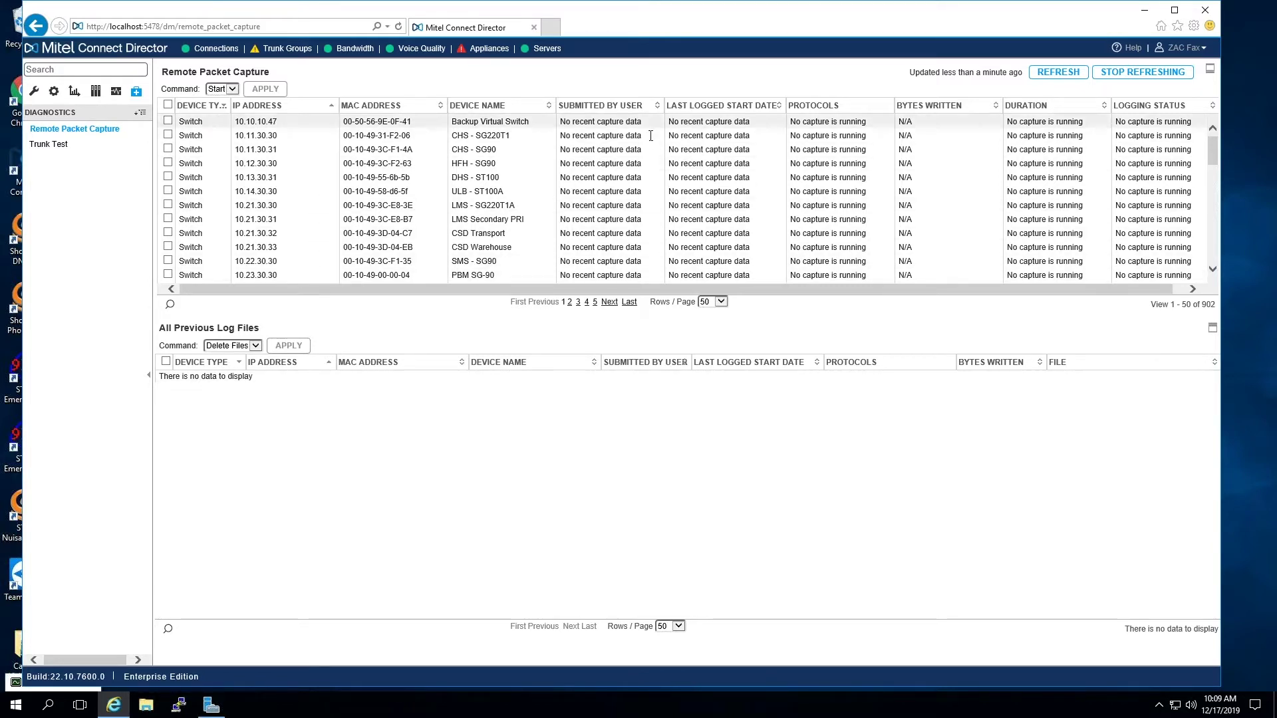
- Mark the Backup Virtual Switch and apply the Start command to bring up its capture settings
{"action": "left_click", "coordinate": [168, 121]}
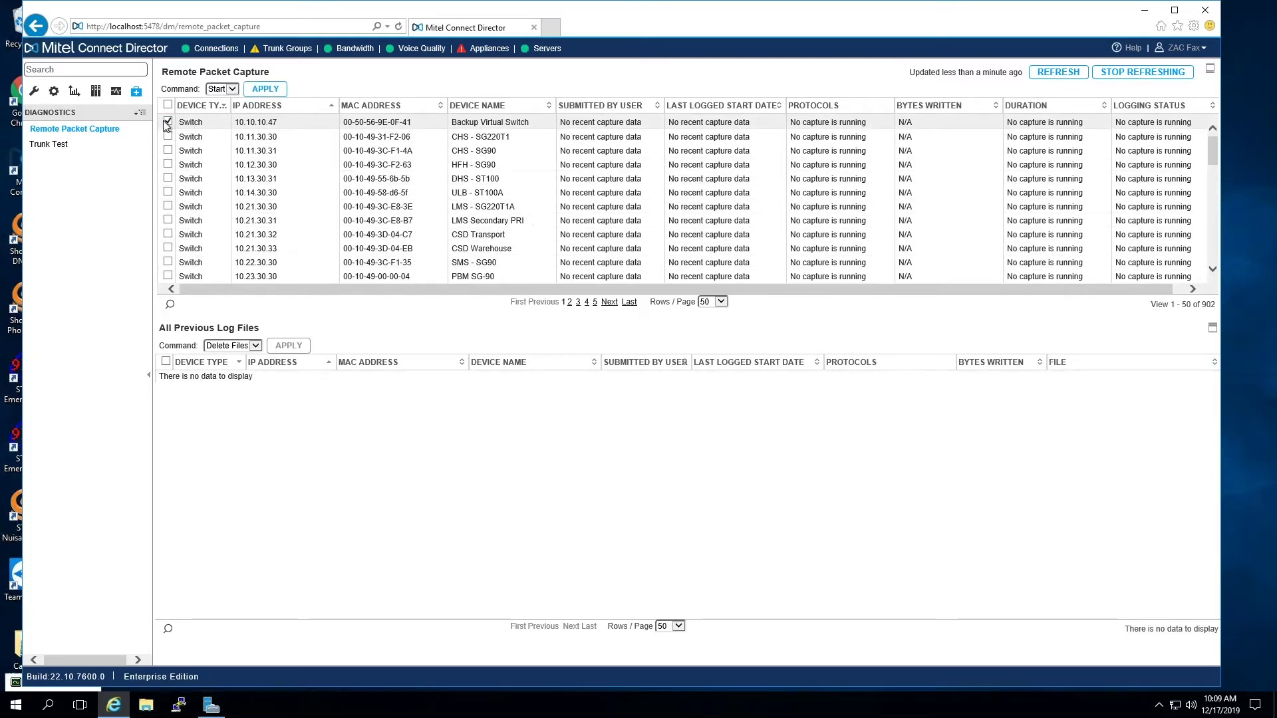
{"action": "left_click", "coordinate": [253, 91]}
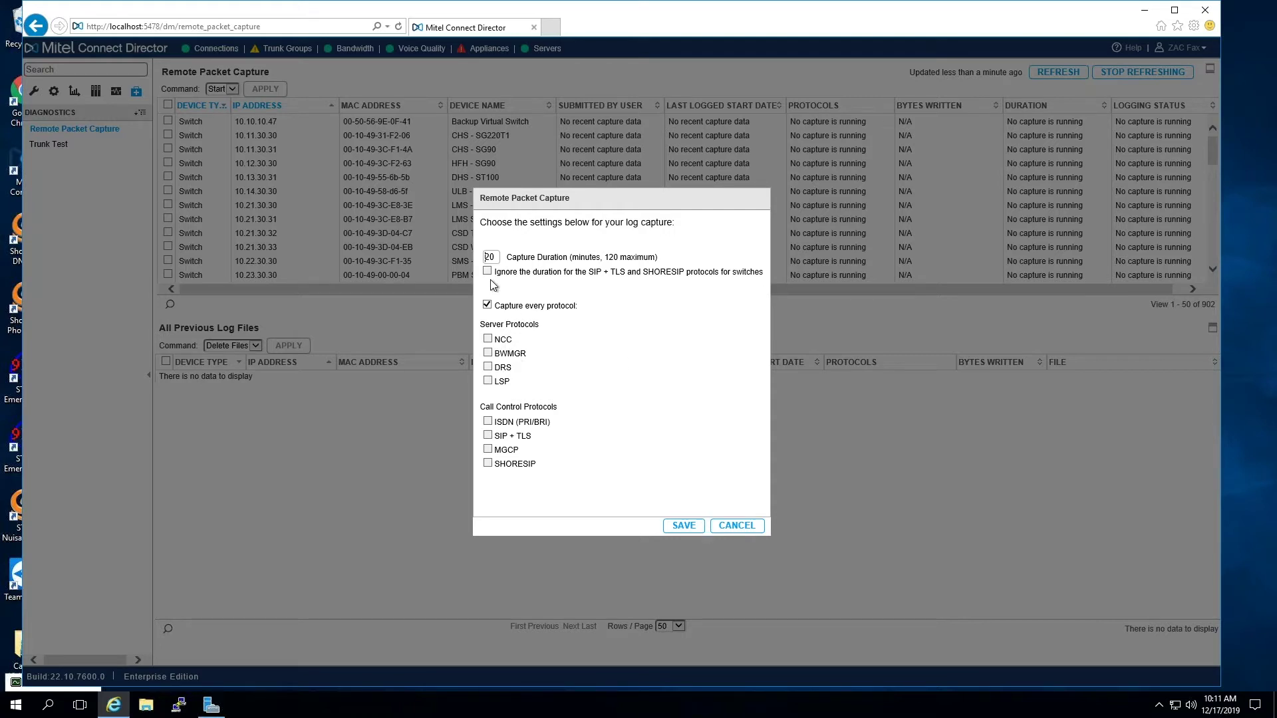
- Change Capture Duration to 2 minutes, save, and acknowledge the capture-submitted message
{"action": "double_click", "coordinate": [490, 257]}
{"action": "type", "text": "2"}
{"action": "left_click", "coordinate": [685, 526]}
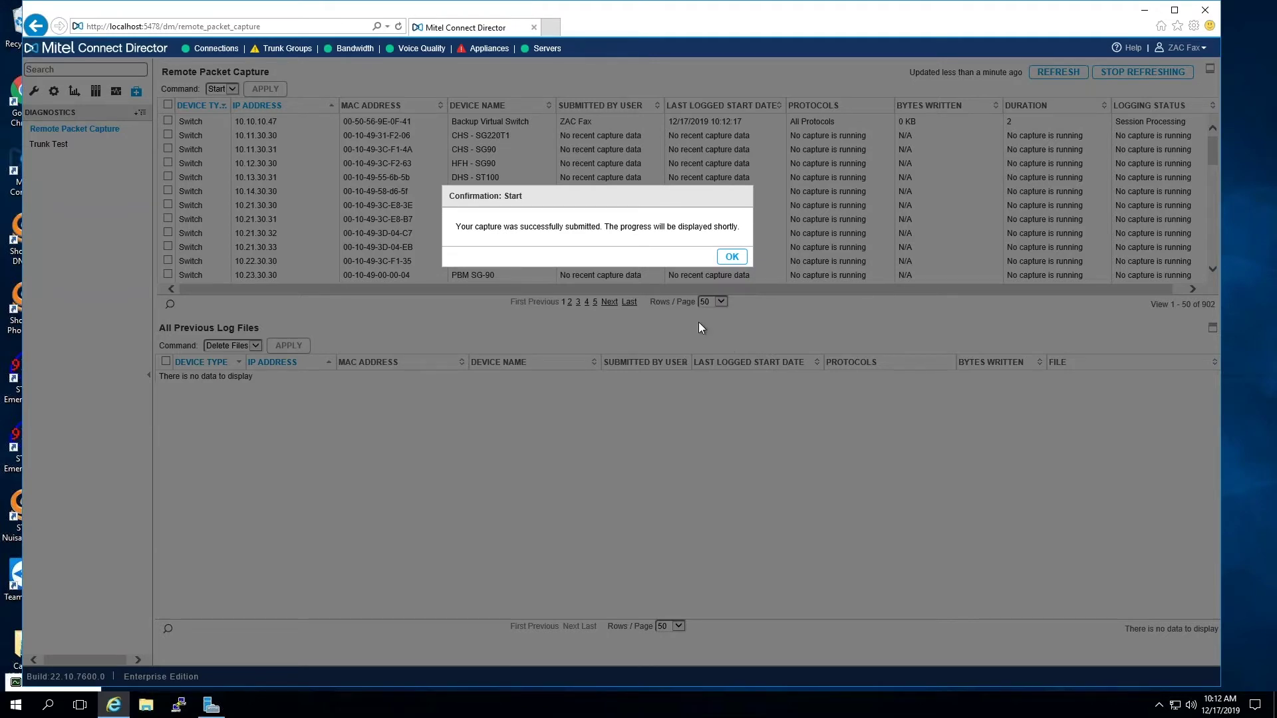
{"action": "left_click", "coordinate": [733, 257]}
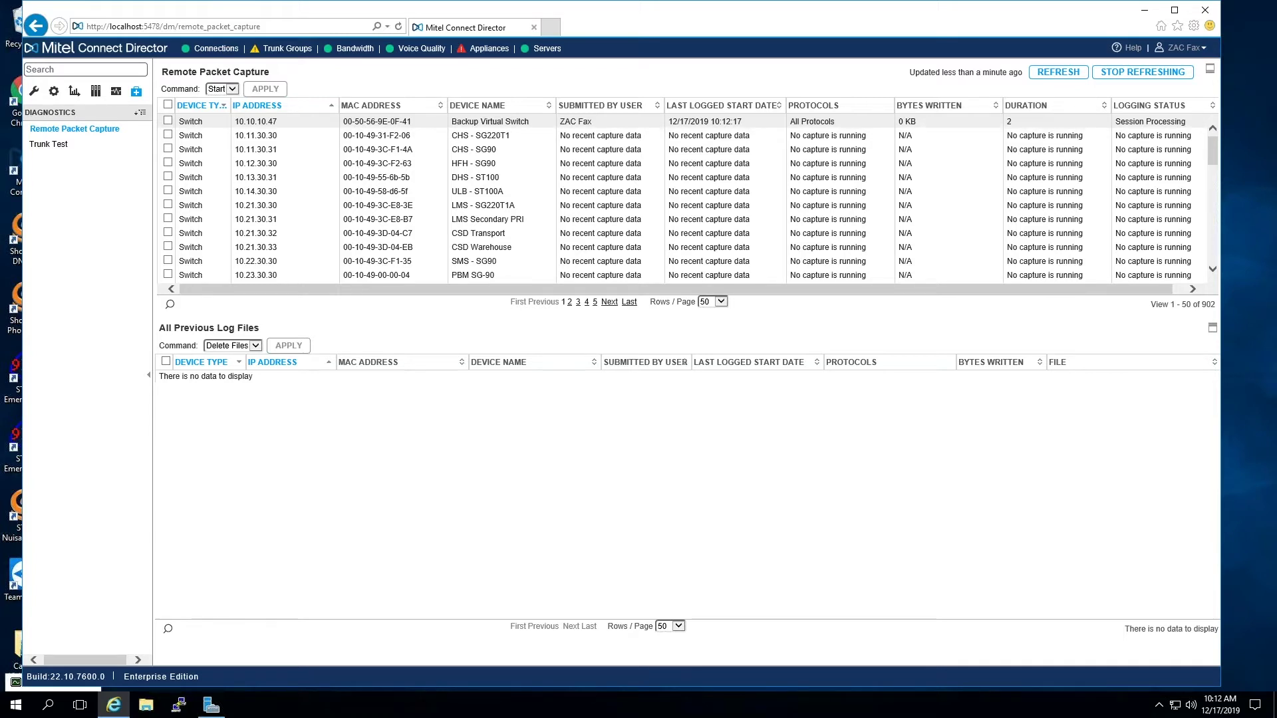
- Refresh twice until the session reads Session Running at 126 KB, then mark the Backup Virtual Switch
{"action": "left_click", "coordinate": [1058, 72]}
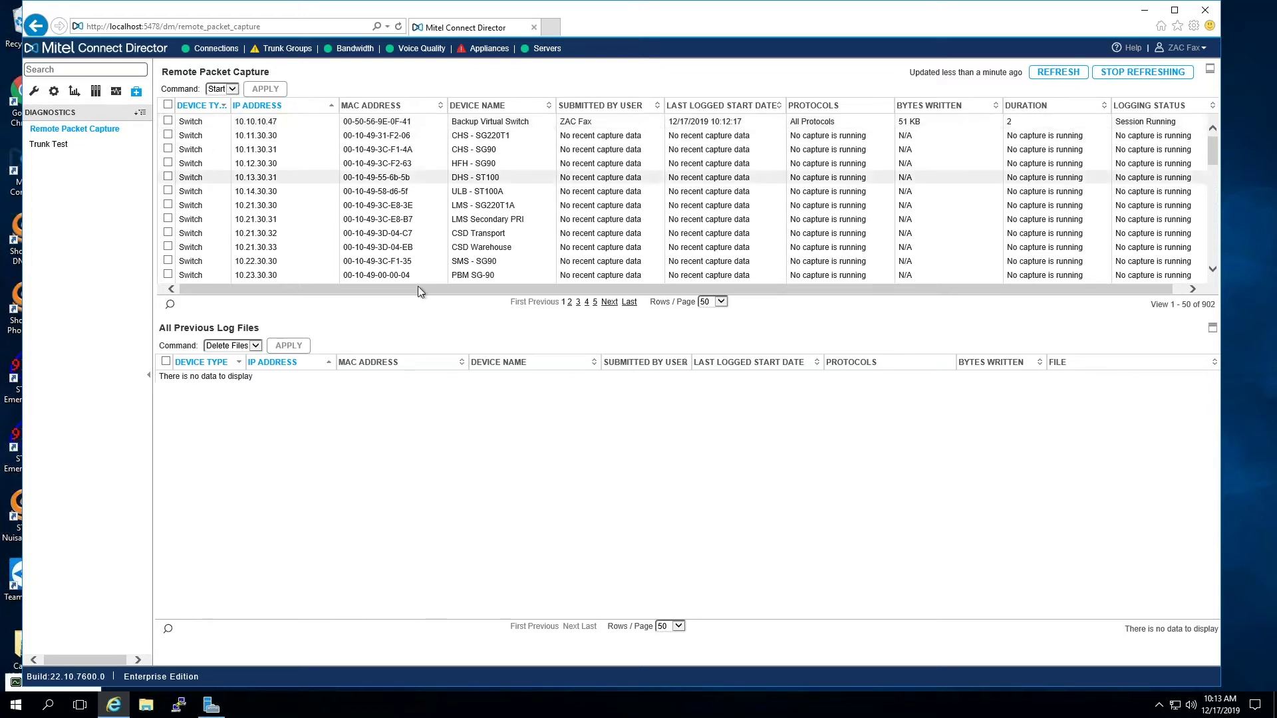
{"action": "left_click", "coordinate": [1072, 80]}
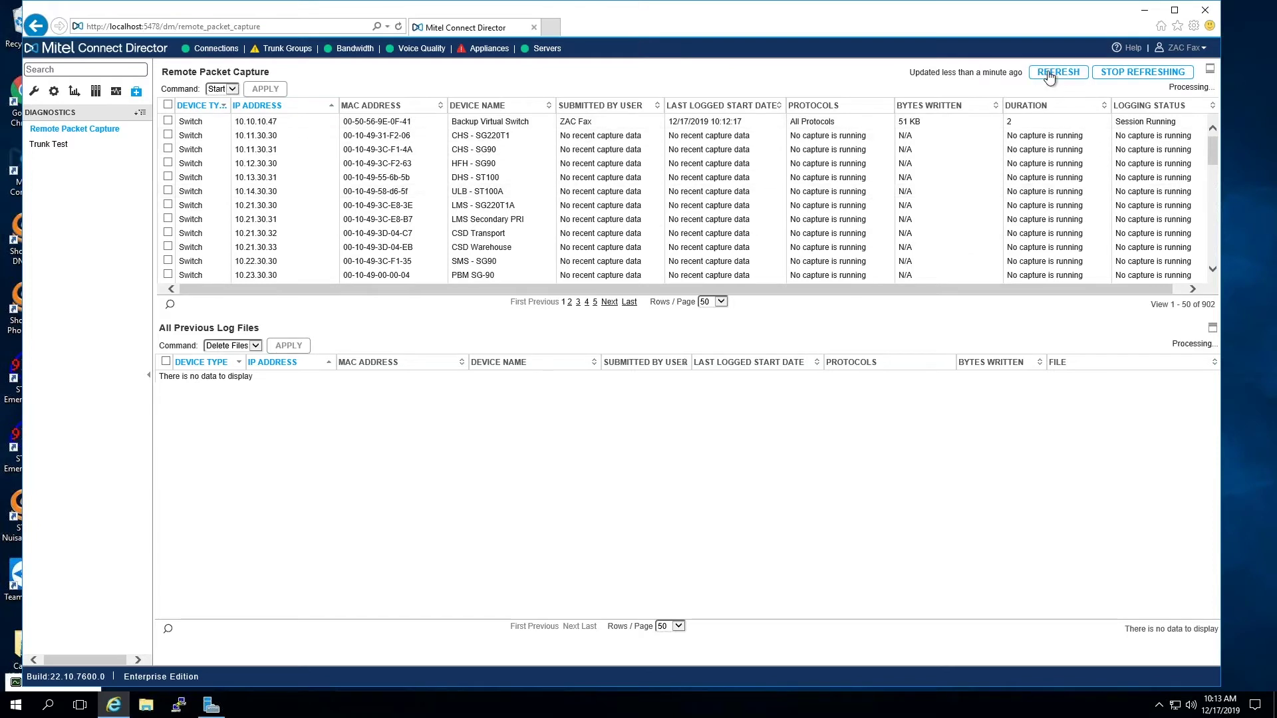
{"action": "left_click", "coordinate": [168, 121]}
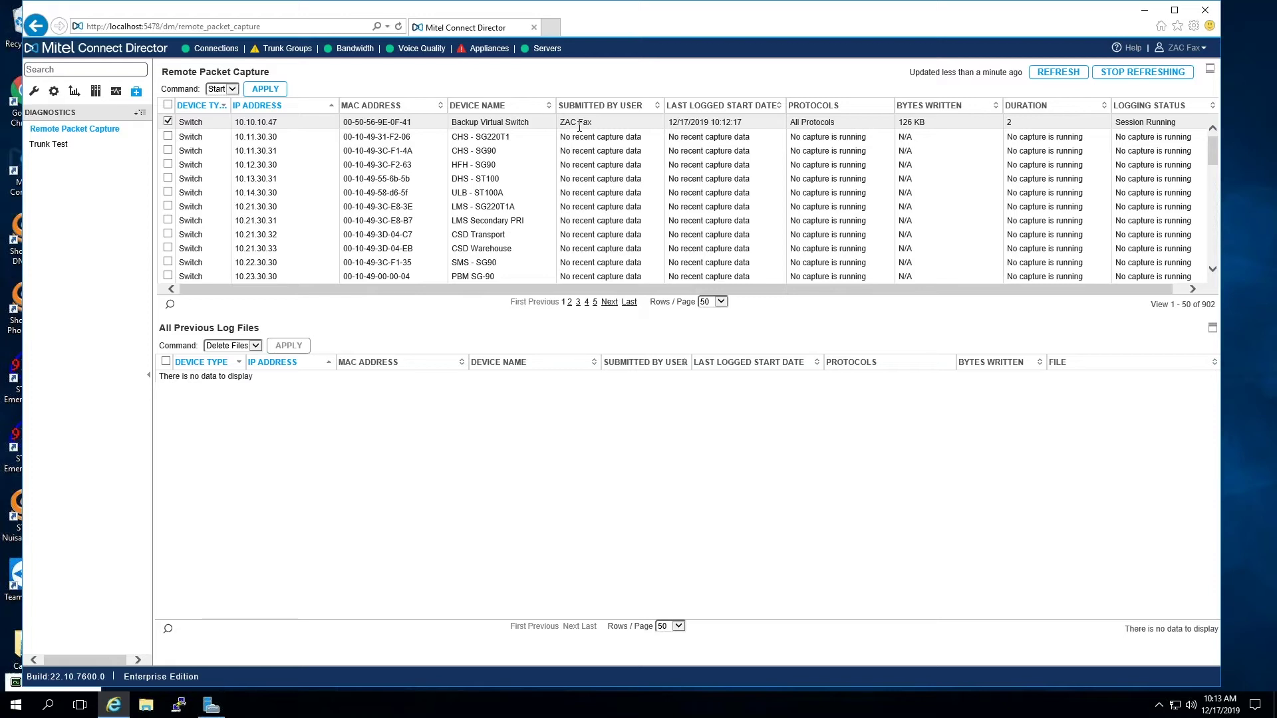
- Apply the Stop command to the Backup Virtual Switch capture and confirm both messages
{"action": "left_click", "coordinate": [231, 90]}
{"action": "left_click", "coordinate": [217, 98]}
{"action": "left_click", "coordinate": [278, 96]}
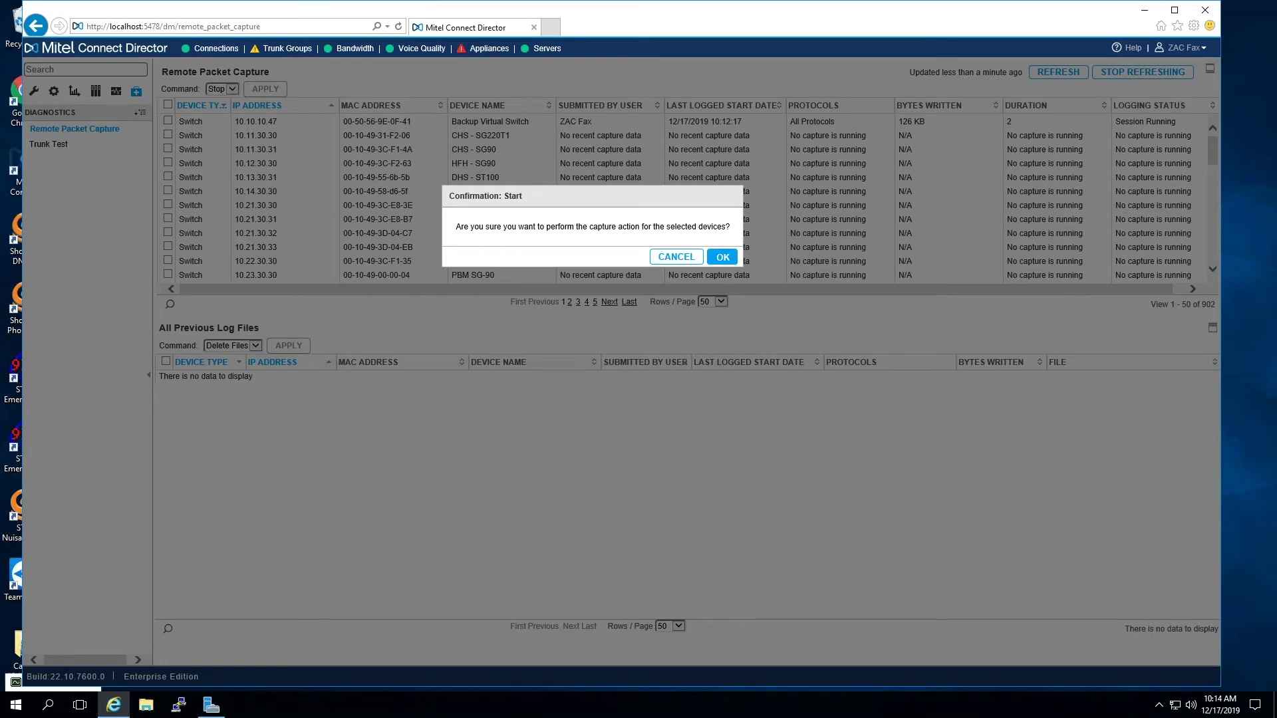
{"action": "left_click", "coordinate": [722, 257]}
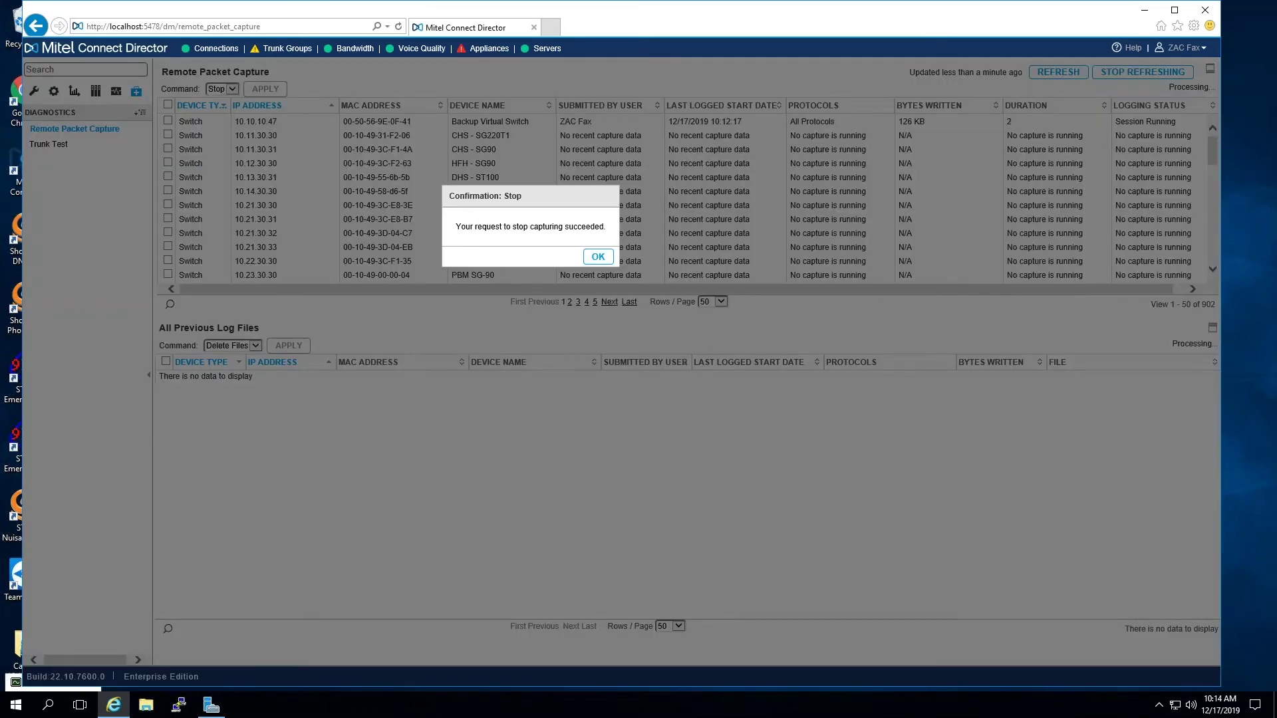
{"action": "left_click", "coordinate": [599, 257]}
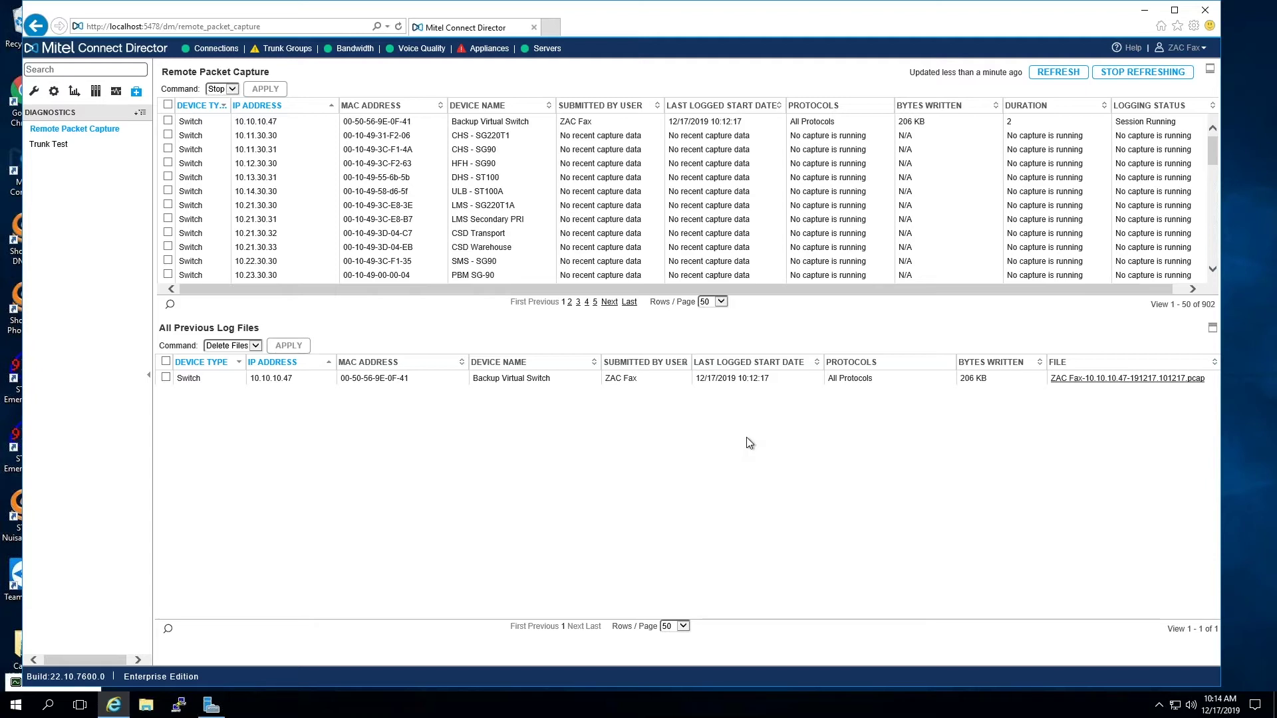
- Save the 206 KB .pcap log to Downloads, then save it again after opening it fails
{"action": "left_click", "coordinate": [1079, 381]}
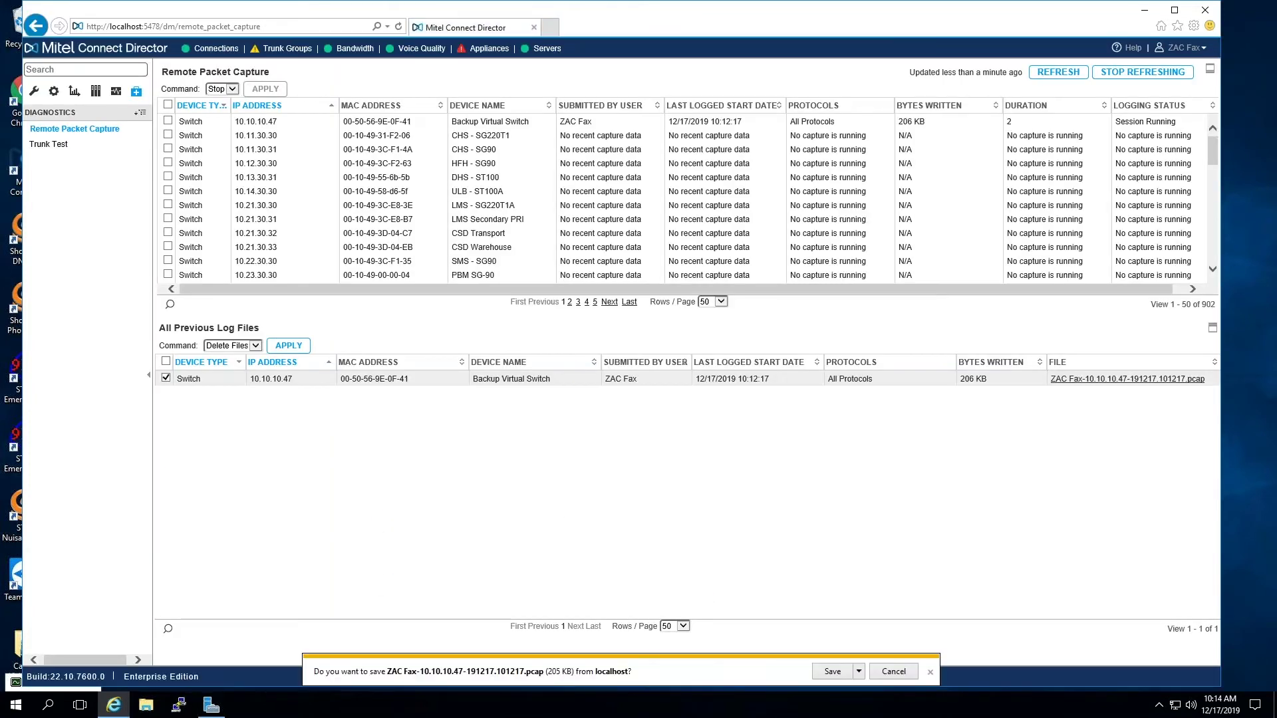
{"action": "left_click", "coordinate": [832, 672]}
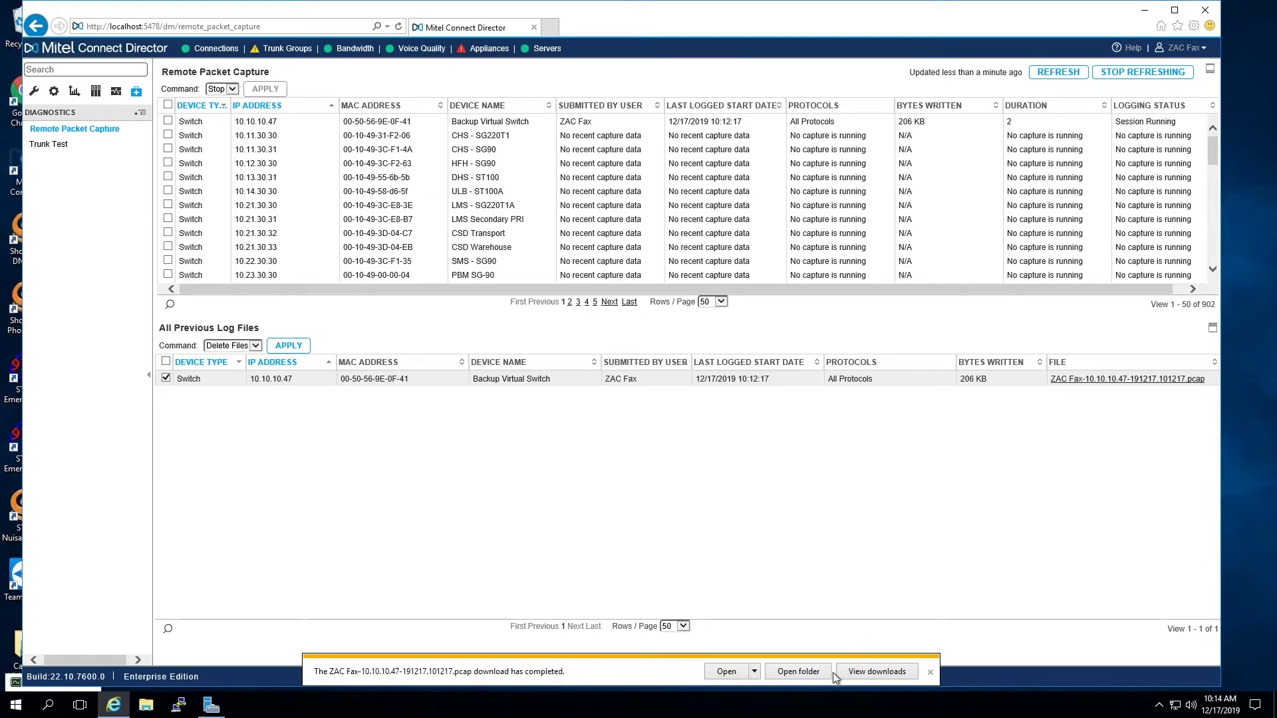
{"action": "left_click", "coordinate": [727, 672]}
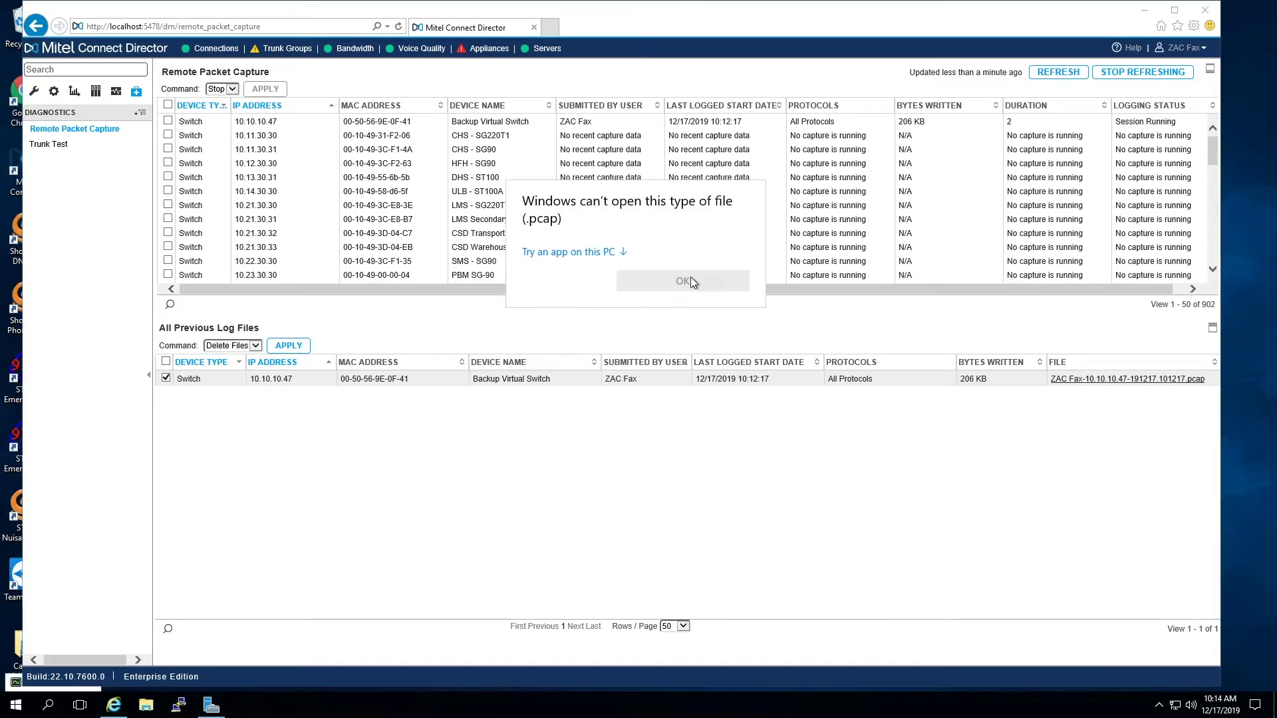
{"action": "left_click", "coordinate": [710, 310]}
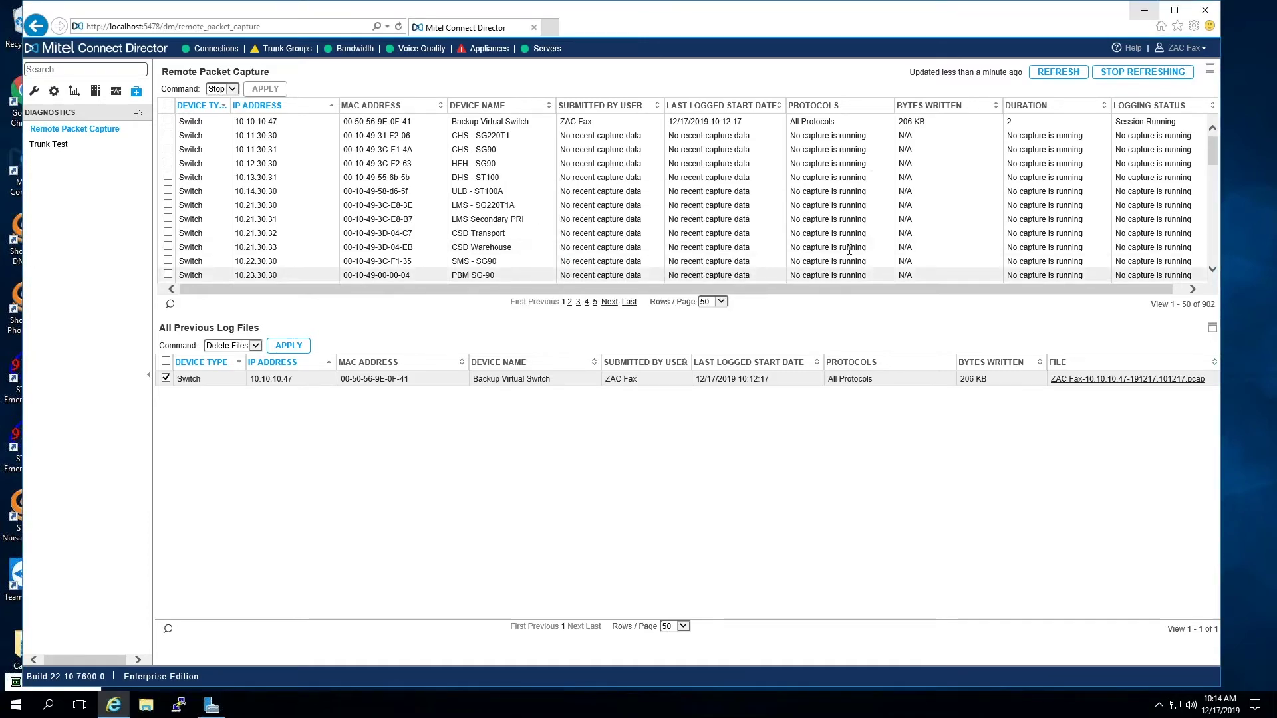
{"action": "left_click", "coordinate": [1123, 380]}
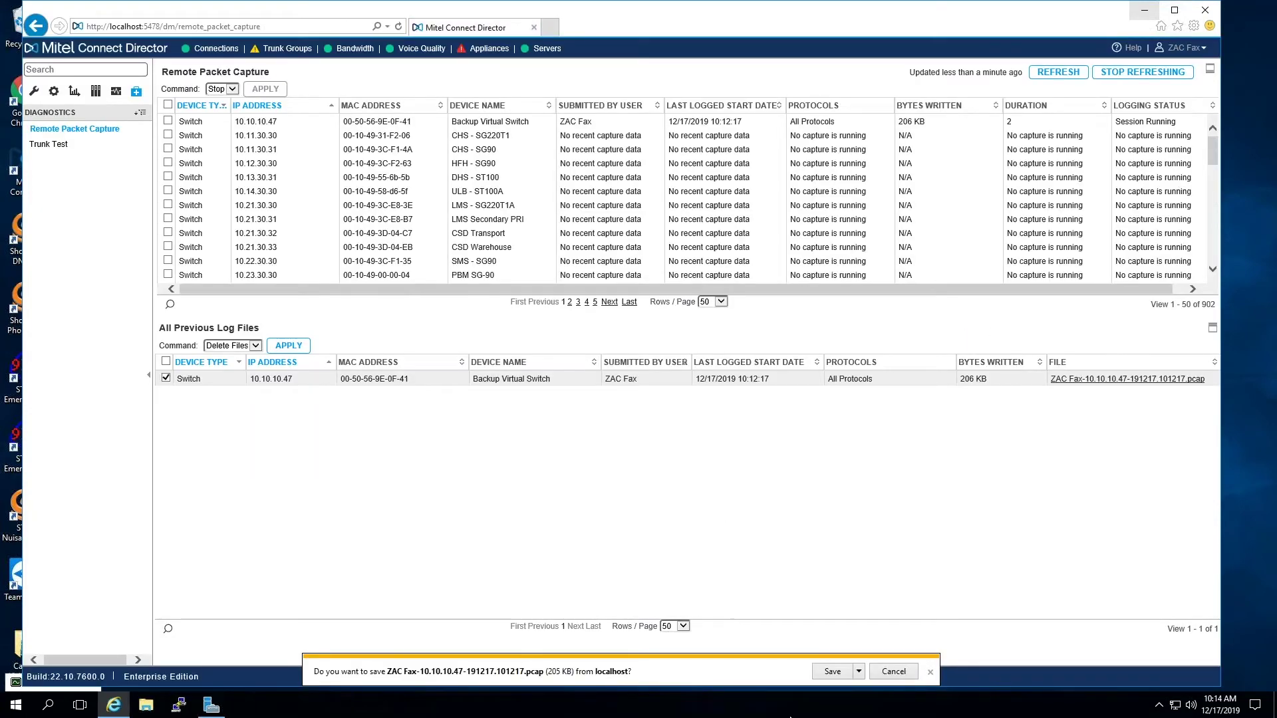
{"action": "left_click", "coordinate": [837, 674]}
- Show the downloaded pcap capture in its Downloads folder and copy it
{"action": "left_click", "coordinate": [798, 676]}
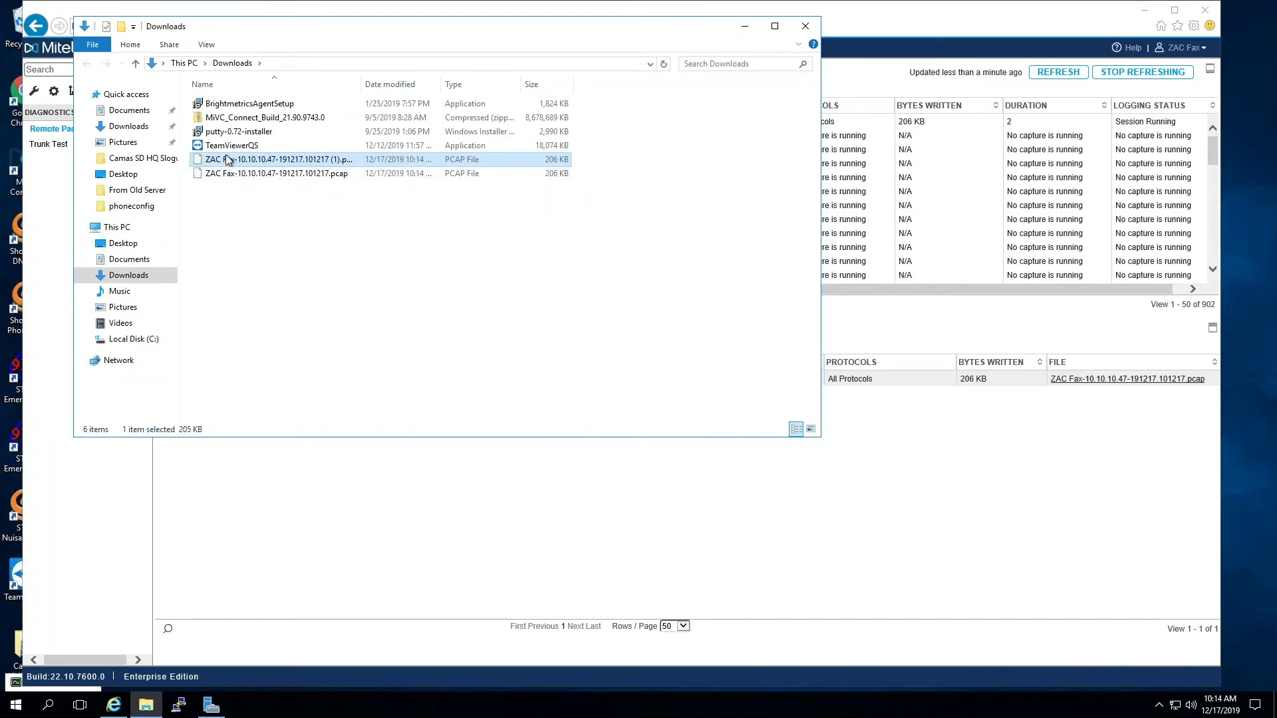
{"action": "right_click", "coordinate": [227, 160]}
{"action": "left_click", "coordinate": [264, 297]}
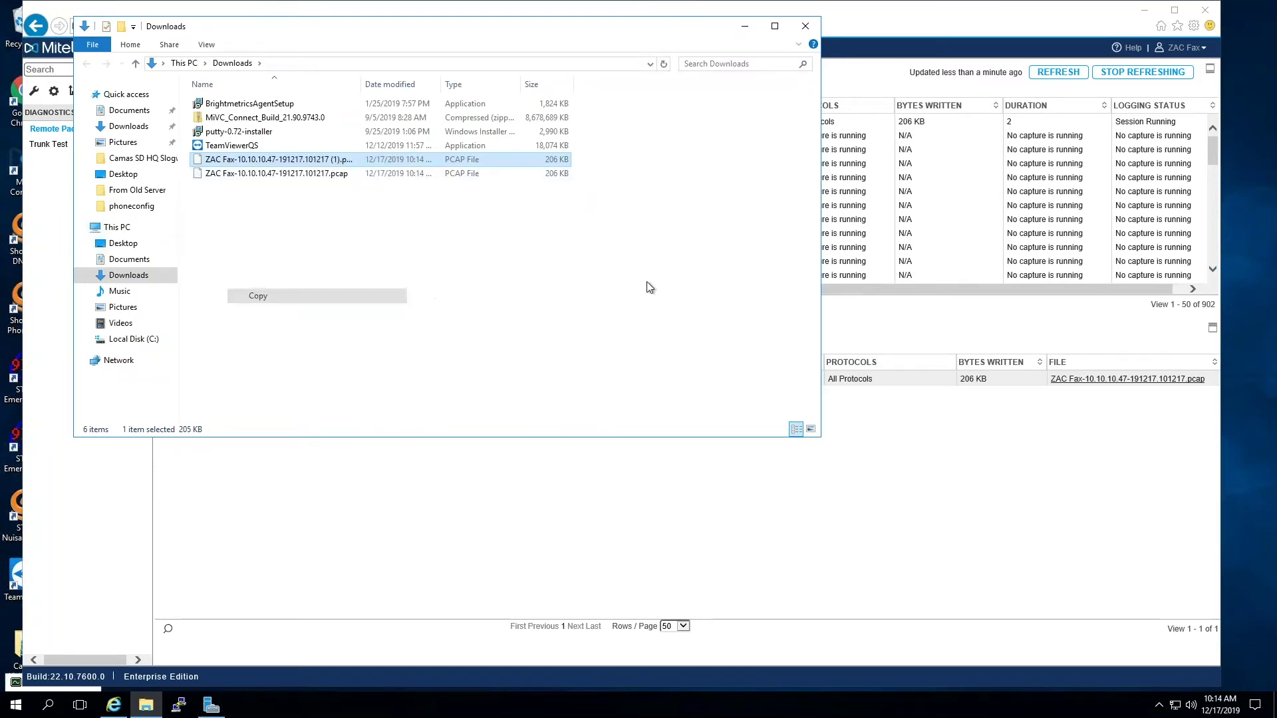
- Paste the pcap copy onto the local desktop and open it in Wireshark
{"action": "left_click", "coordinate": [745, 26]}
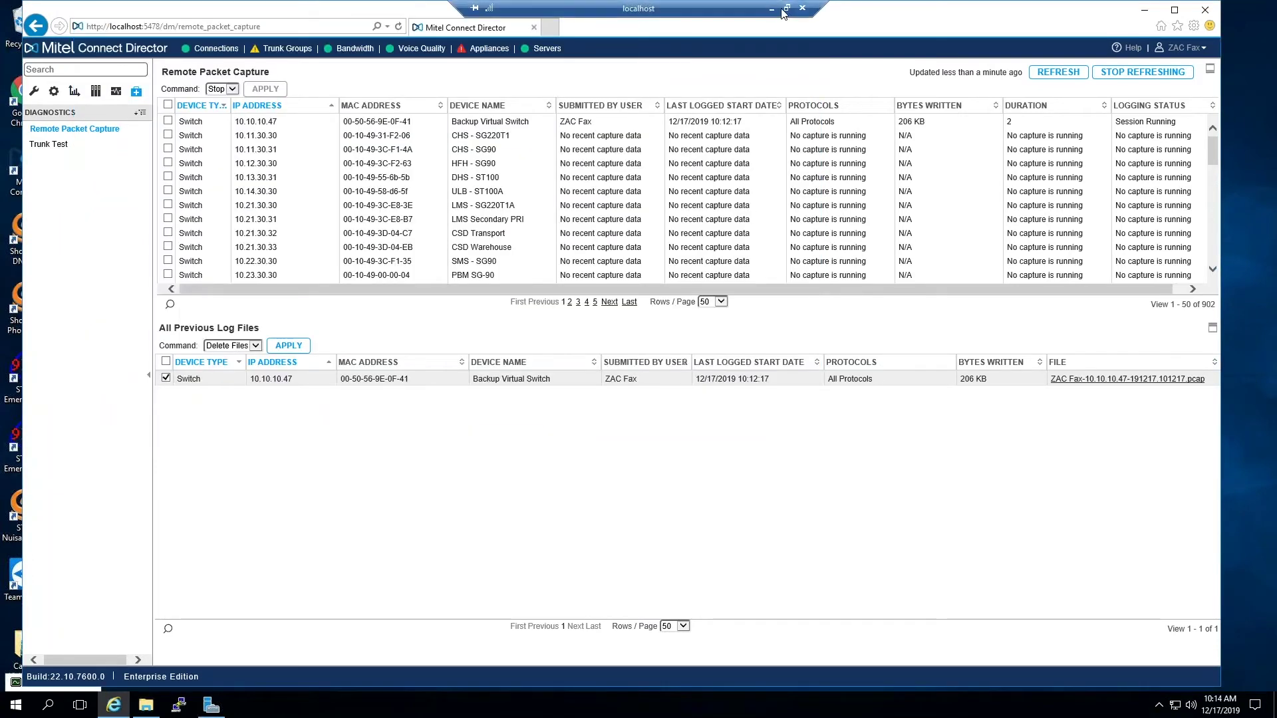
{"action": "left_click", "coordinate": [780, 15]}
{"action": "left_click", "coordinate": [1204, 12]}
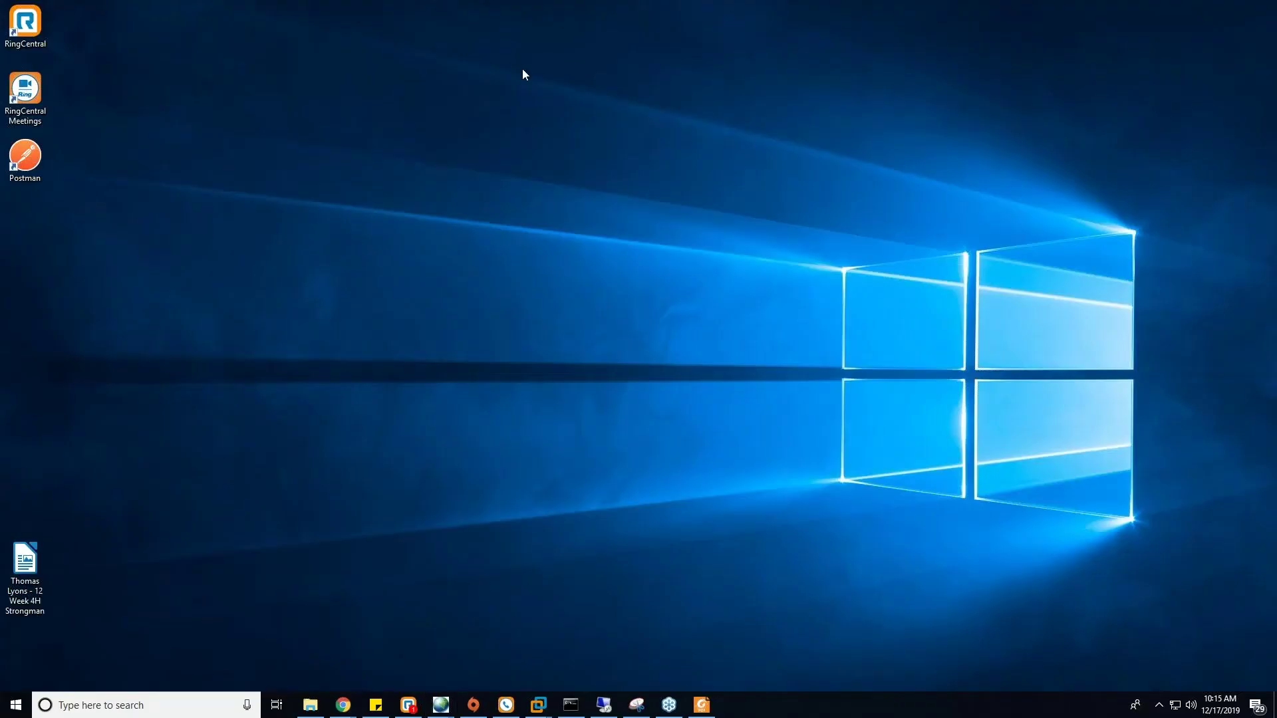
{"action": "right_click", "coordinate": [521, 70]}
{"action": "left_click", "coordinate": [557, 128]}
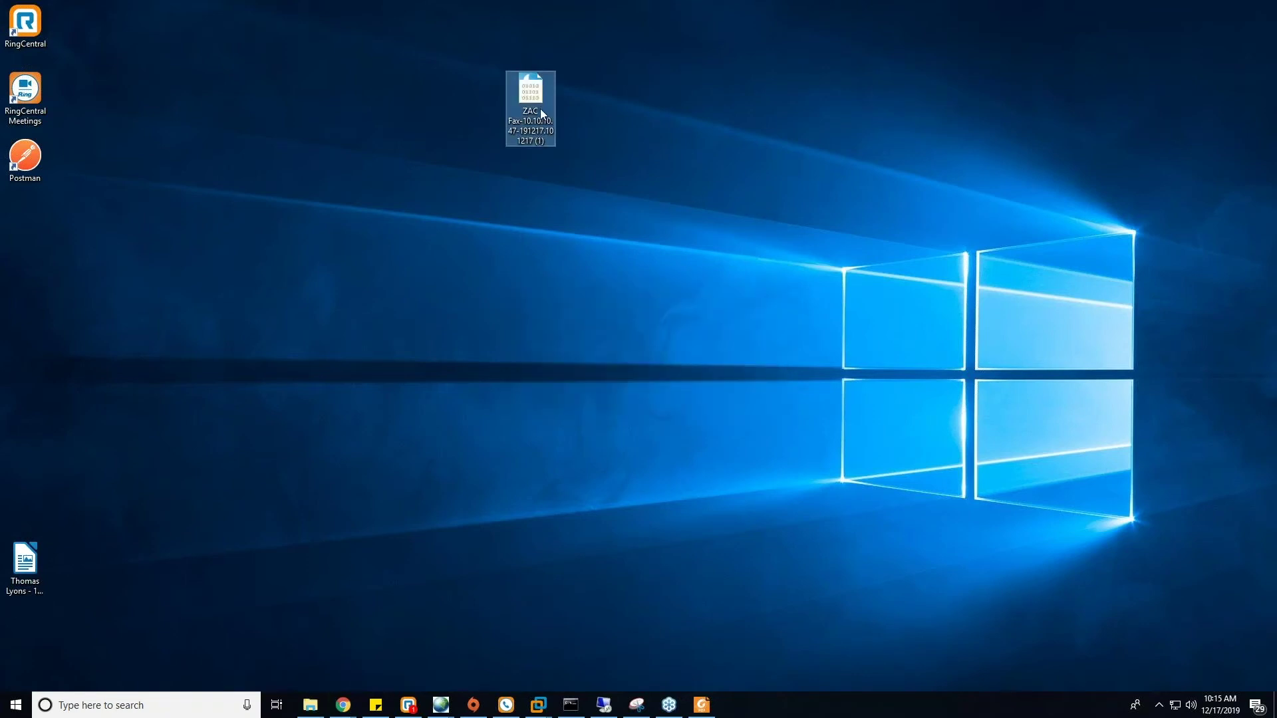
{"action": "double_click", "coordinate": [538, 106]}
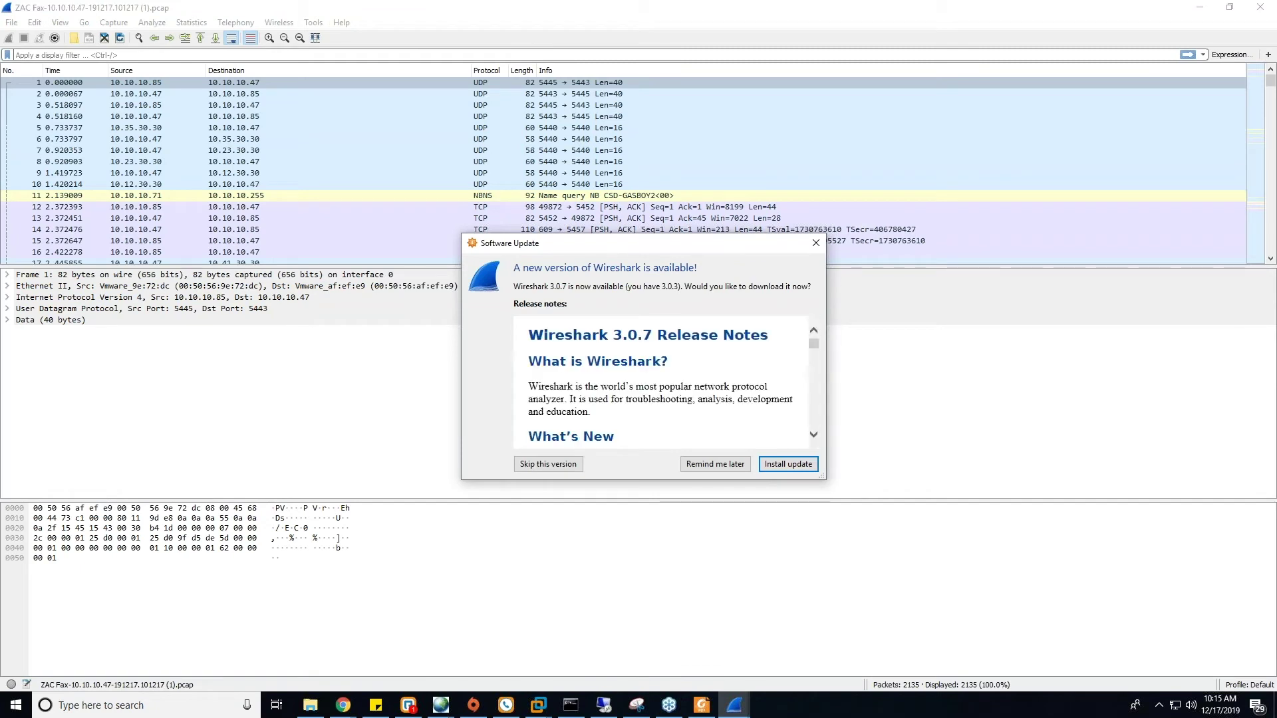
- Postpone the Wireshark update prompt and enlarge the packet list to show more of the 2135 packets
{"action": "left_click", "coordinate": [715, 465]}
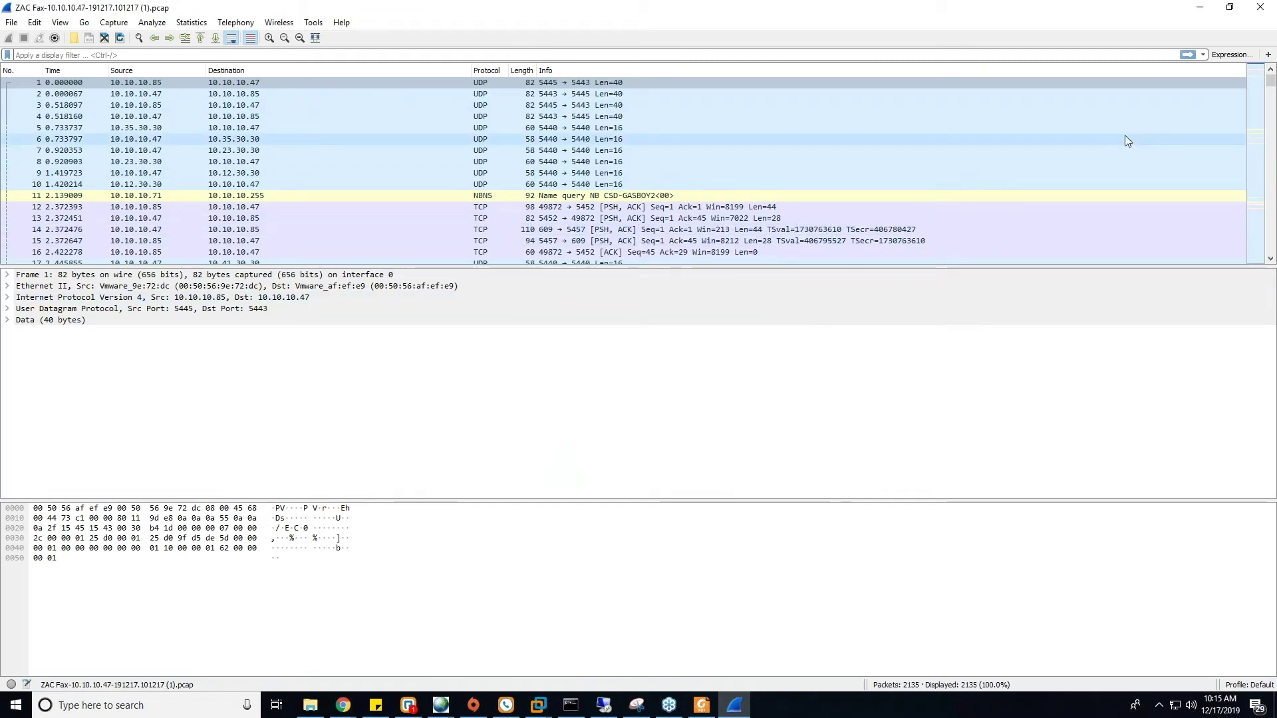
{"action": "left_click", "coordinate": [792, 261]}
{"action": "left_click_drag", "start_coordinate": [802, 267], "coordinate": [806, 398]}
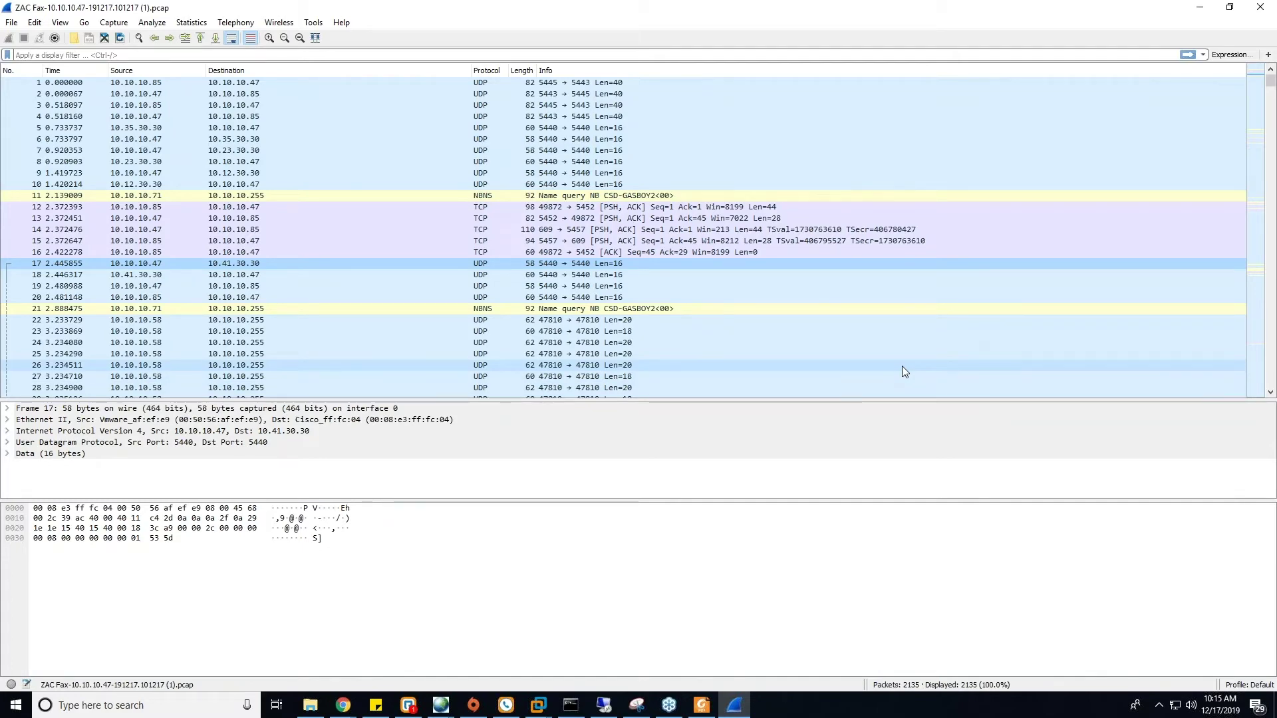
{"action": "left_click_drag", "start_coordinate": [1271, 88], "coordinate": [1272, 149]}
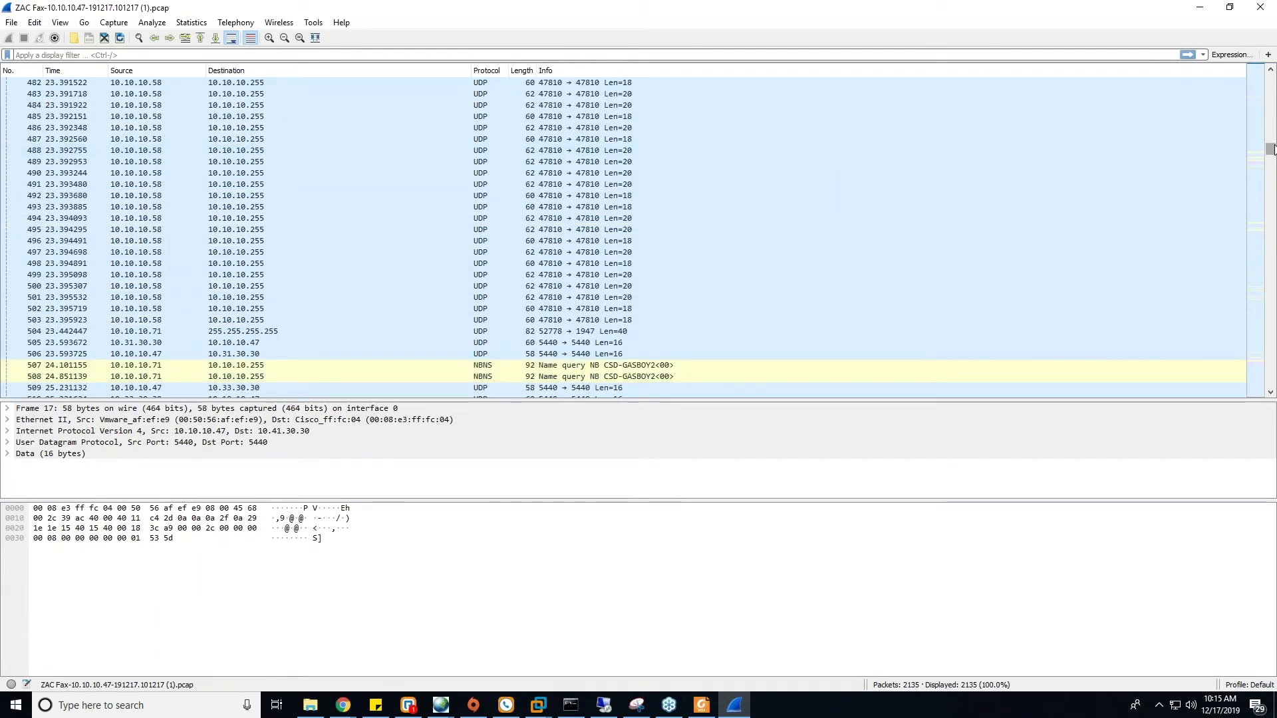
{"action": "left_click_drag", "start_coordinate": [1272, 149], "coordinate": [1272, 79]}
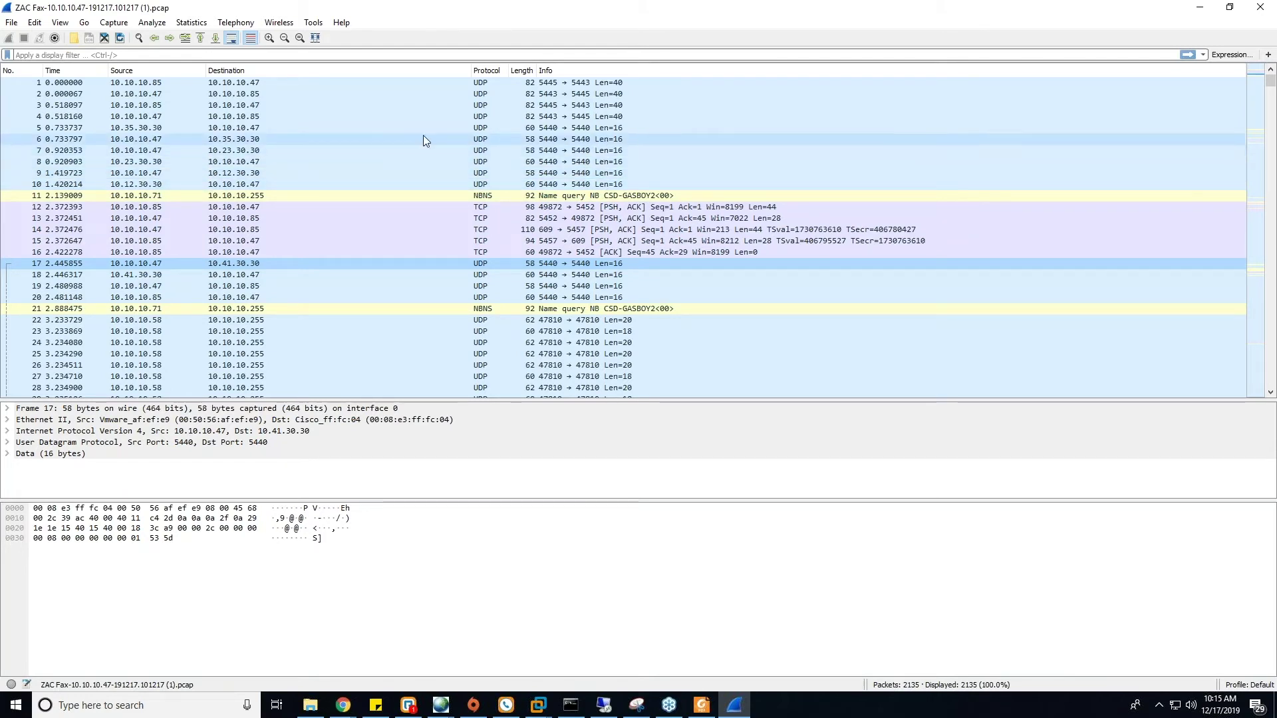
{"action": "left_click", "coordinate": [337, 127]}
- Inspect packets 7 and 5, the UDP 5440 traffic between 10.10.10.47 and 10.35.30.30
{"action": "left_click", "coordinate": [353, 151]}
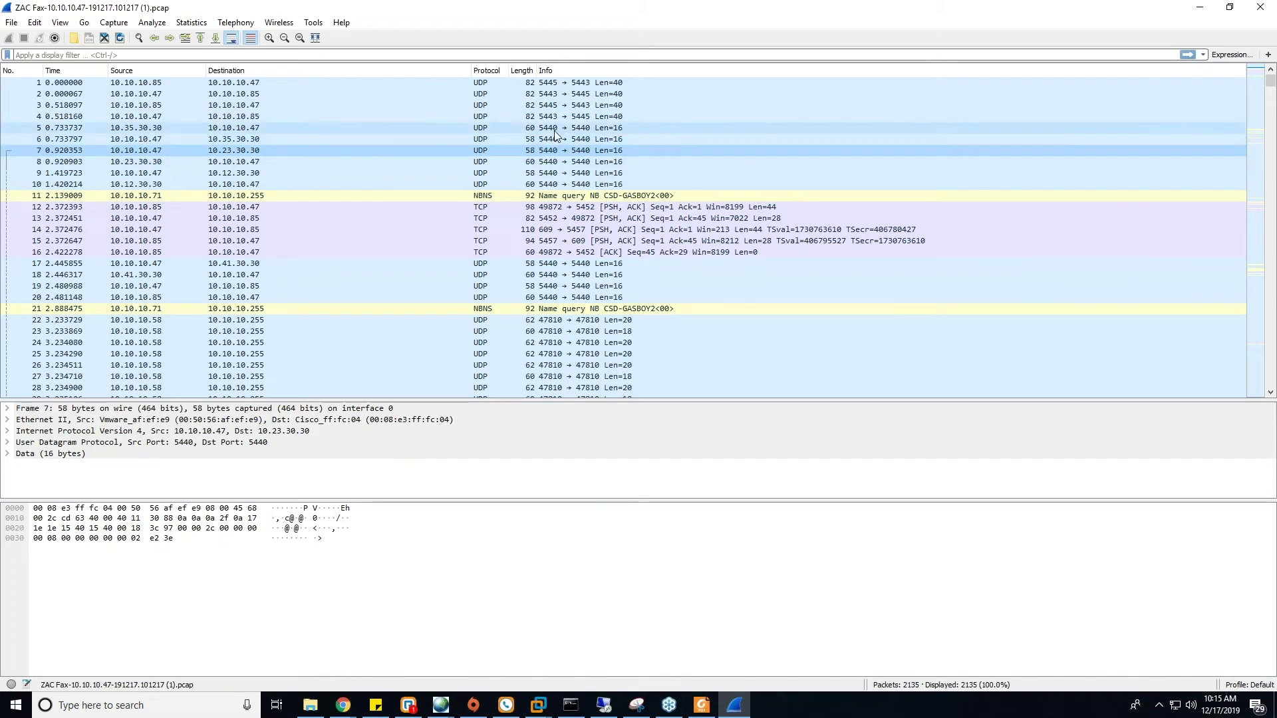
{"action": "left_click", "coordinate": [530, 128]}
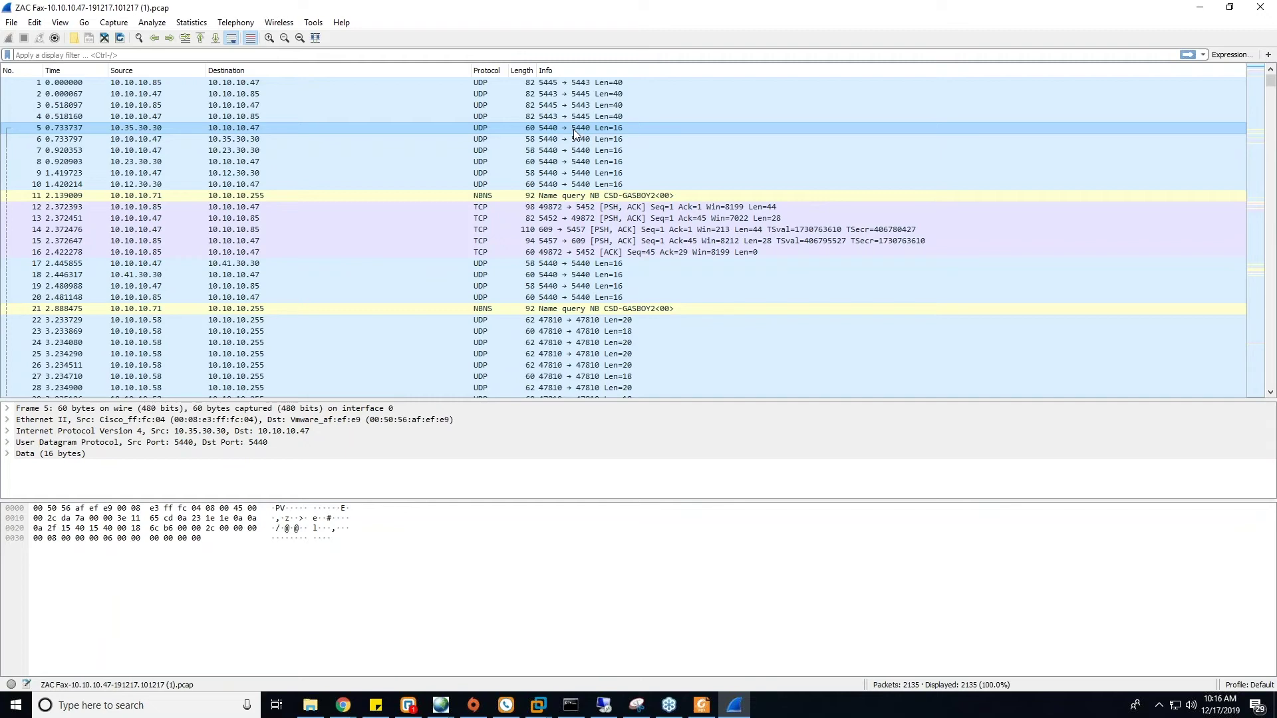
- Switch to the Maintenance Guide PDF and scroll to Table 79, Port Usage Part 1, on page 297
{"action": "key", "text": "alt+Tab"}
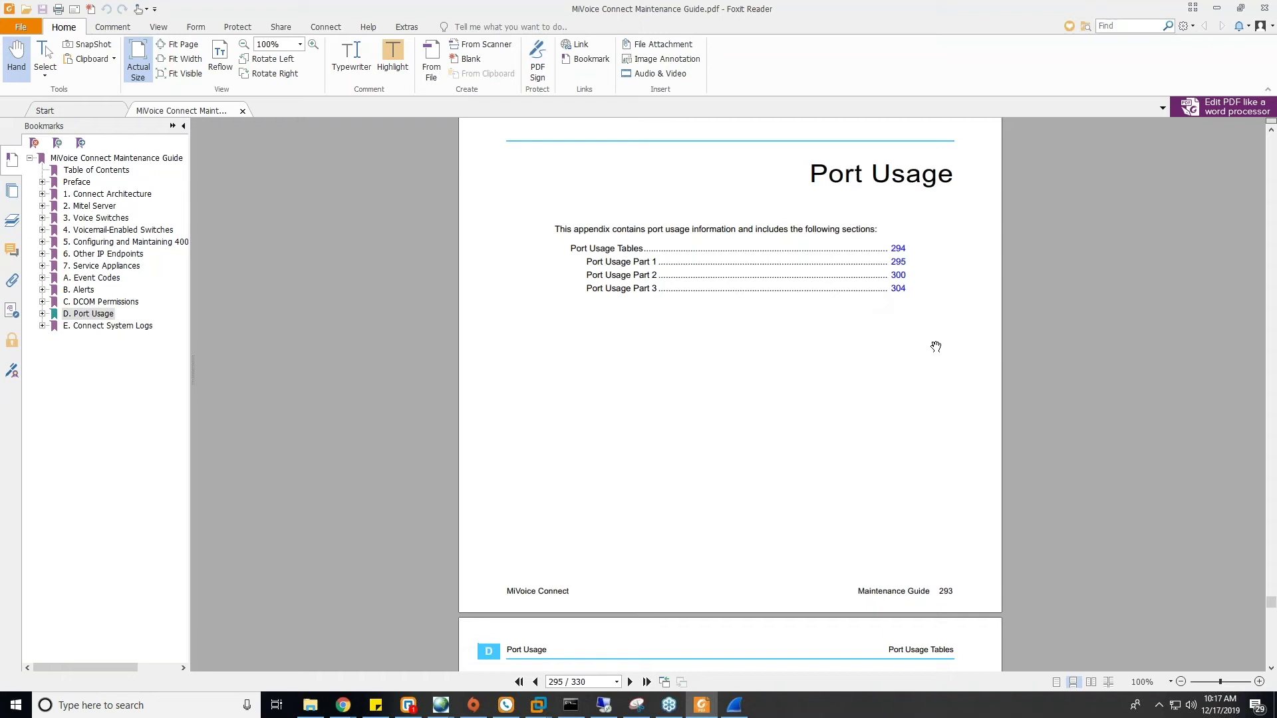
{"action": "scroll", "coordinate": [931, 347], "scroll_direction": "down", "scroll_amount": 7}
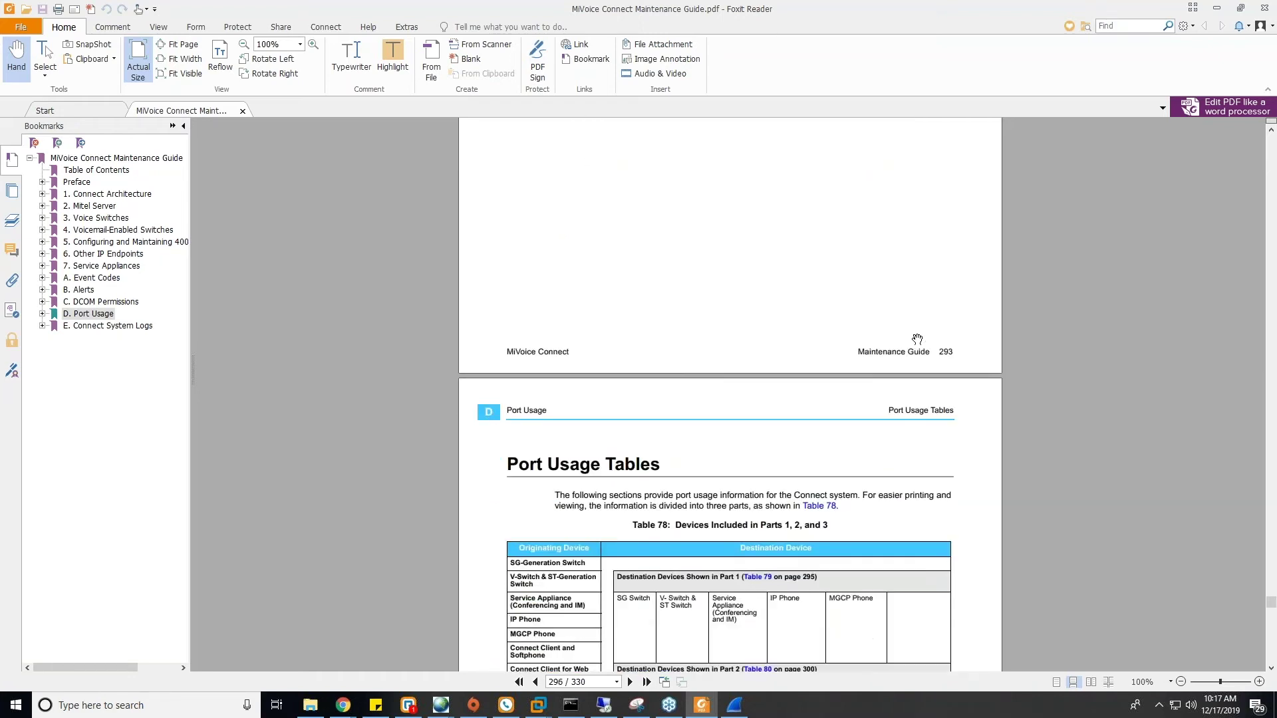
{"action": "scroll", "coordinate": [914, 324], "scroll_direction": "down", "scroll_amount": 11}
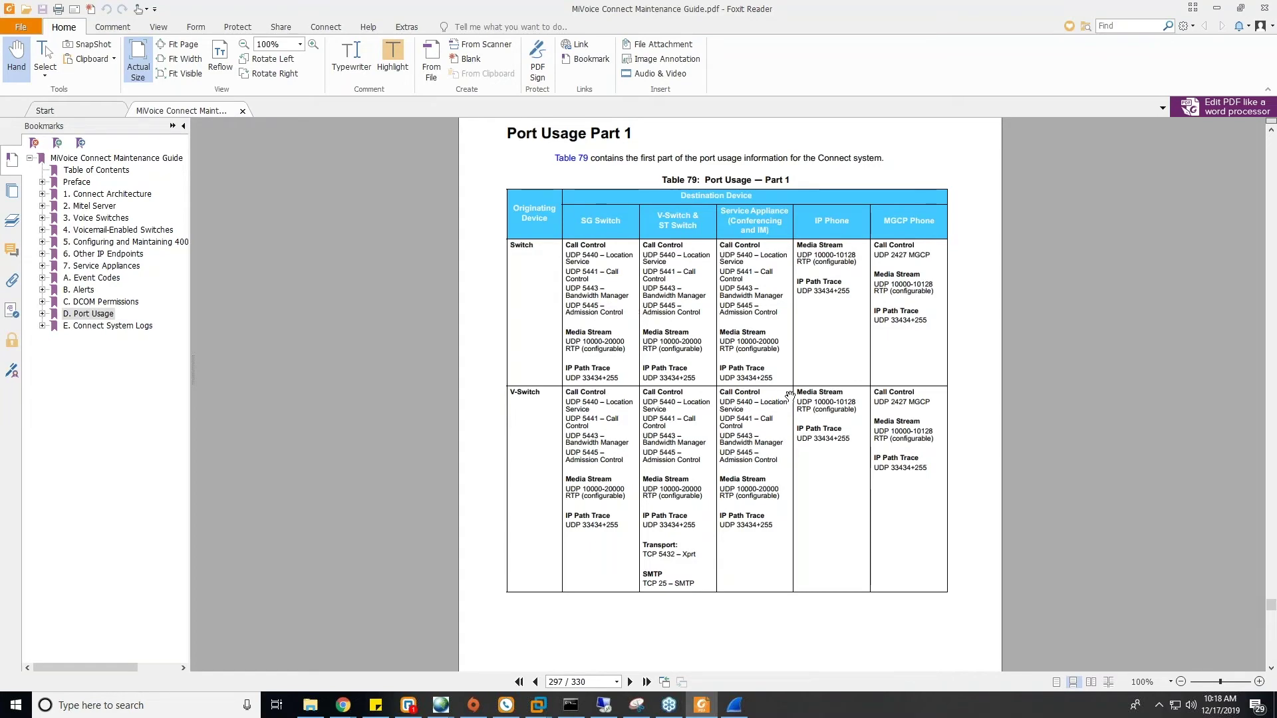
- Scroll to the Table 79 continuation on page 301 with the Headquarters Server row
{"action": "scroll", "coordinate": [848, 314], "scroll_direction": "down", "scroll_amount": 10}
{"action": "scroll", "coordinate": [848, 314], "scroll_direction": "down", "scroll_amount": 20}
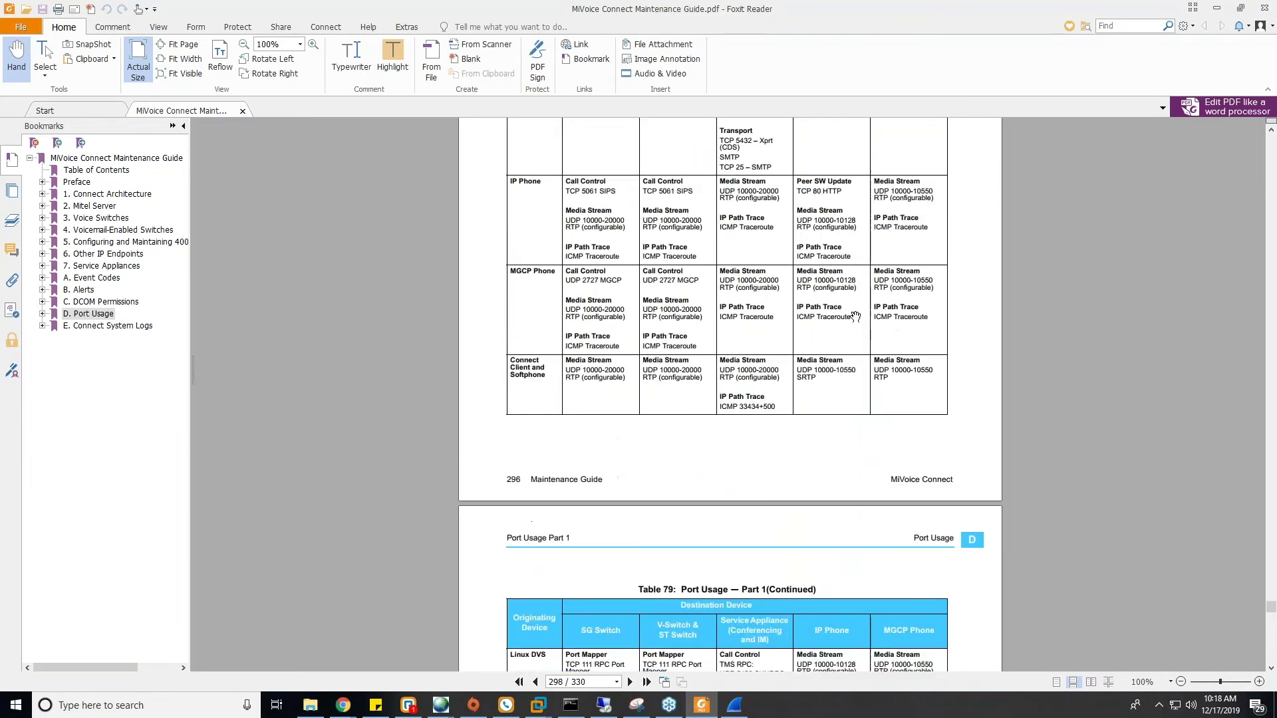
{"action": "scroll", "coordinate": [854, 331], "scroll_direction": "down", "scroll_amount": 3}
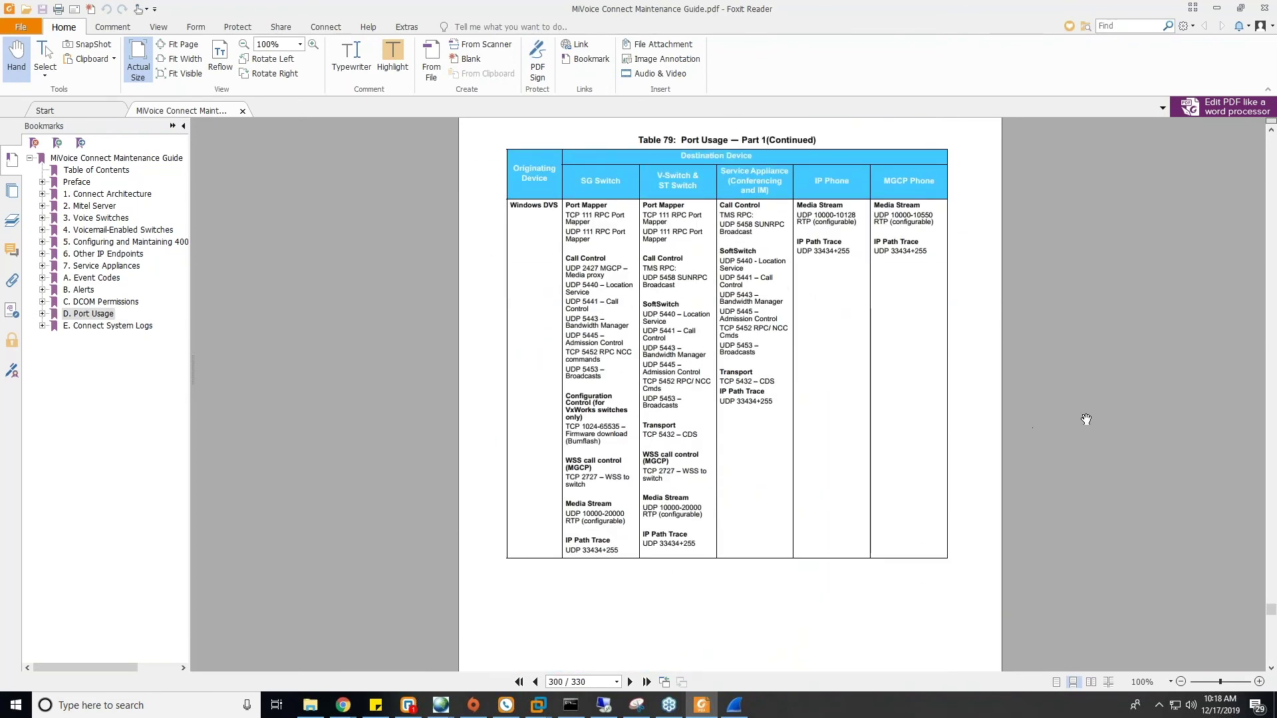
{"action": "scroll", "coordinate": [1064, 399], "scroll_direction": "down", "scroll_amount": 15}
{"action": "scroll", "coordinate": [1040, 384], "scroll_direction": "down", "scroll_amount": 3}
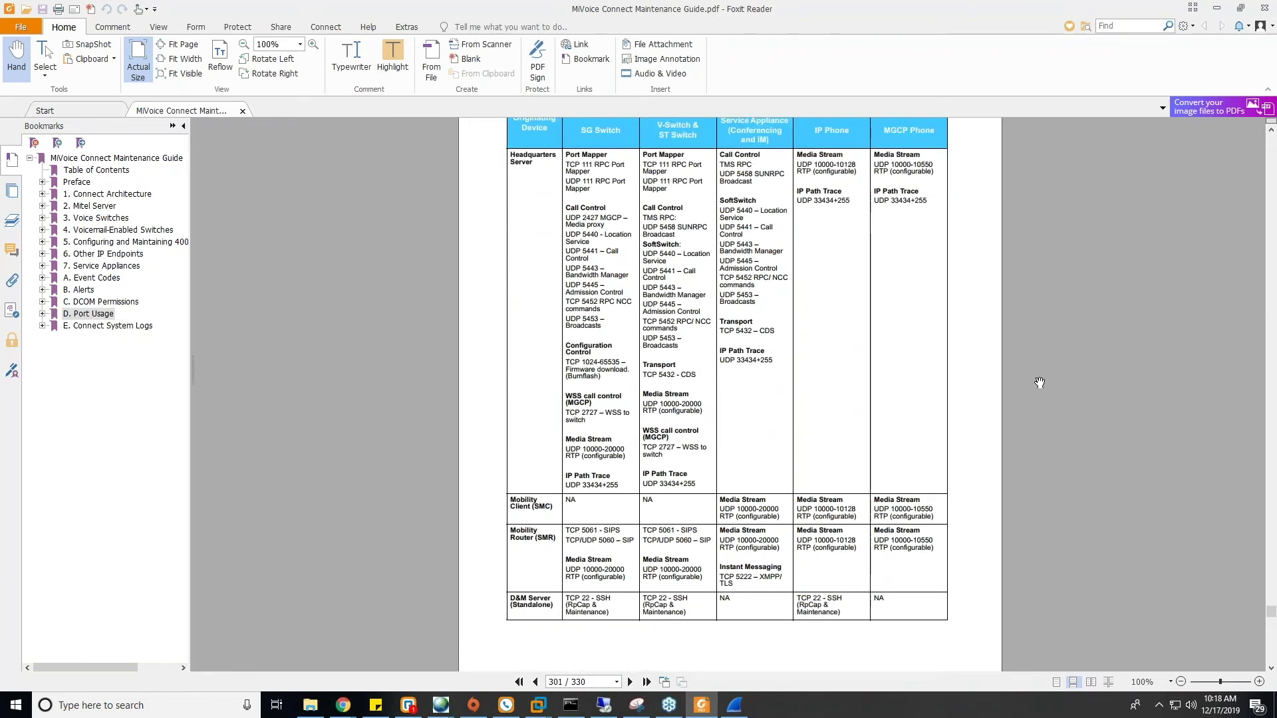
{"action": "scroll", "coordinate": [1039, 383], "scroll_direction": "up", "scroll_amount": 1}
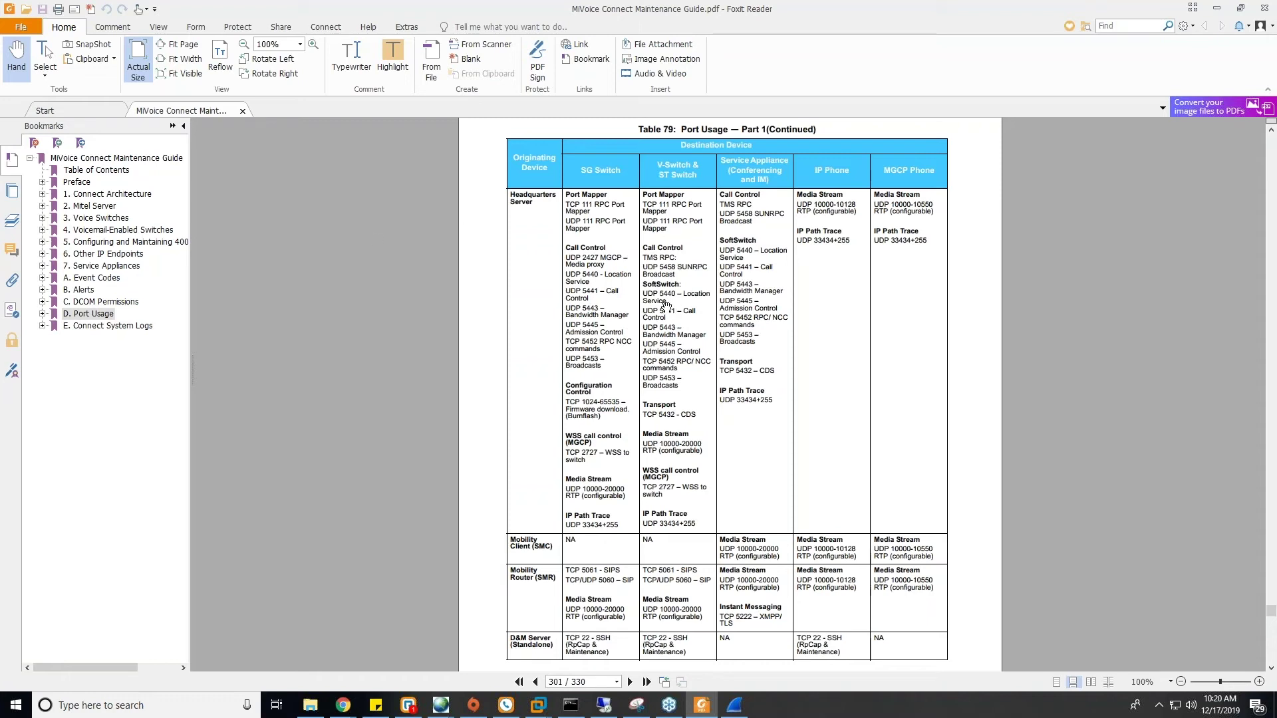
- Return to the Remote Packet Capture page listing the Backup Virtual Switch's 206 KB pcap log
{"action": "left_click", "coordinate": [743, 702]}
{"action": "scroll", "coordinate": [422, 221], "scroll_direction": "down", "scroll_amount": 4}
{"action": "scroll", "coordinate": [421, 227], "scroll_direction": "up", "scroll_amount": 4}
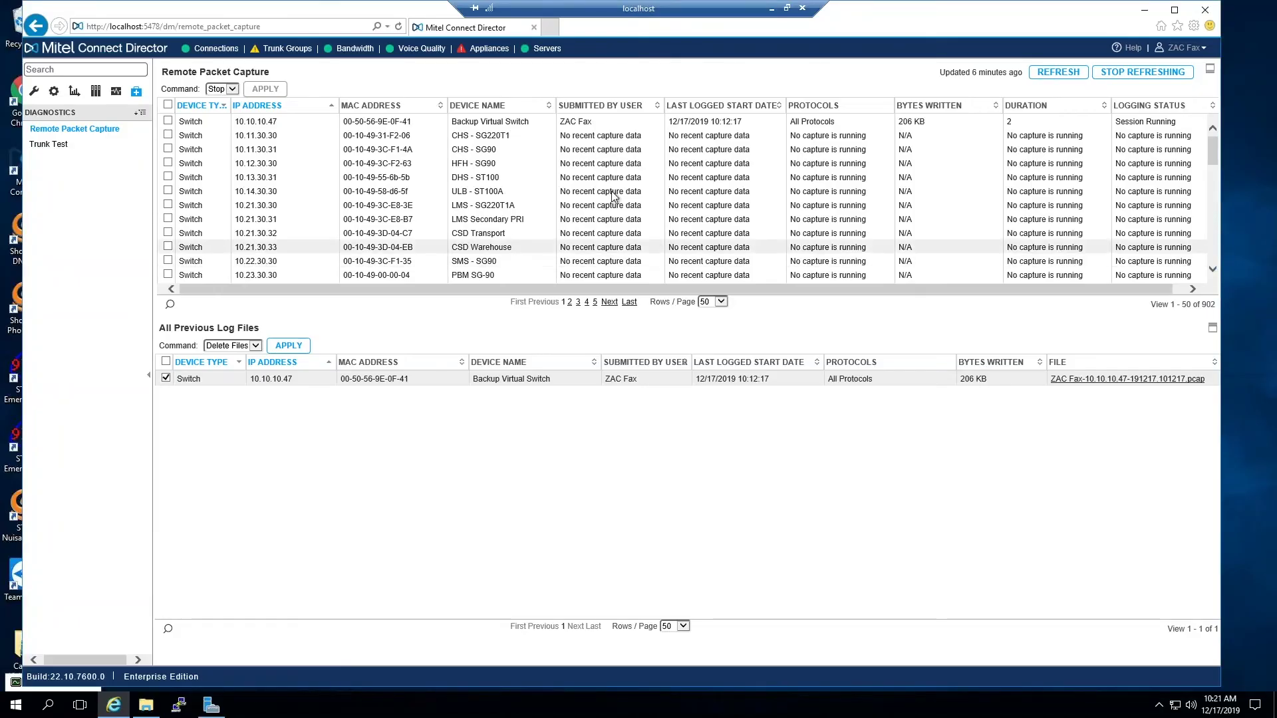
- Tick the 10.10.10.47 Backup Virtual Switch row and choose Start as its capture command
{"action": "left_click", "coordinate": [234, 121]}
{"action": "left_click", "coordinate": [222, 89]}
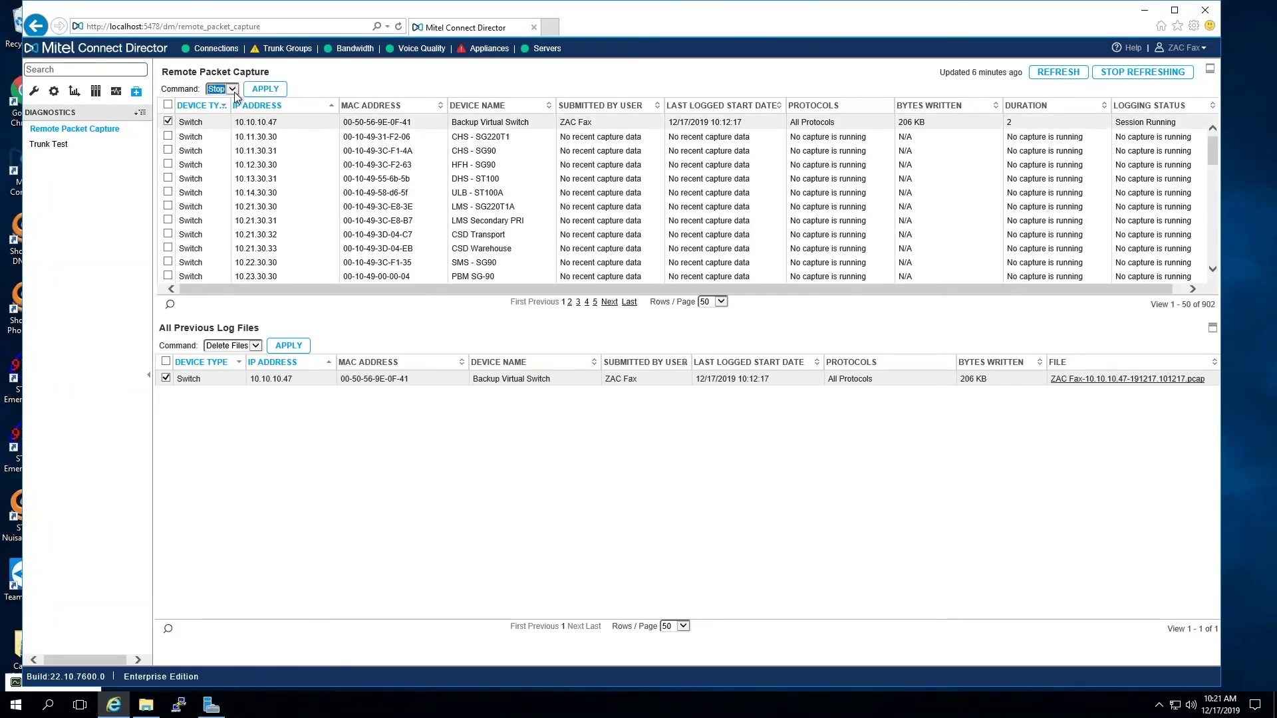
{"action": "left_click", "coordinate": [218, 80]}
- Select only phone CHS Room 806 and open its capture settings with APPLY
{"action": "left_click_drag", "start_coordinate": [1211, 157], "coordinate": [1216, 214]}
{"action": "left_click", "coordinate": [168, 172]}
{"action": "left_click_drag", "start_coordinate": [1212, 209], "coordinate": [1214, 121]}
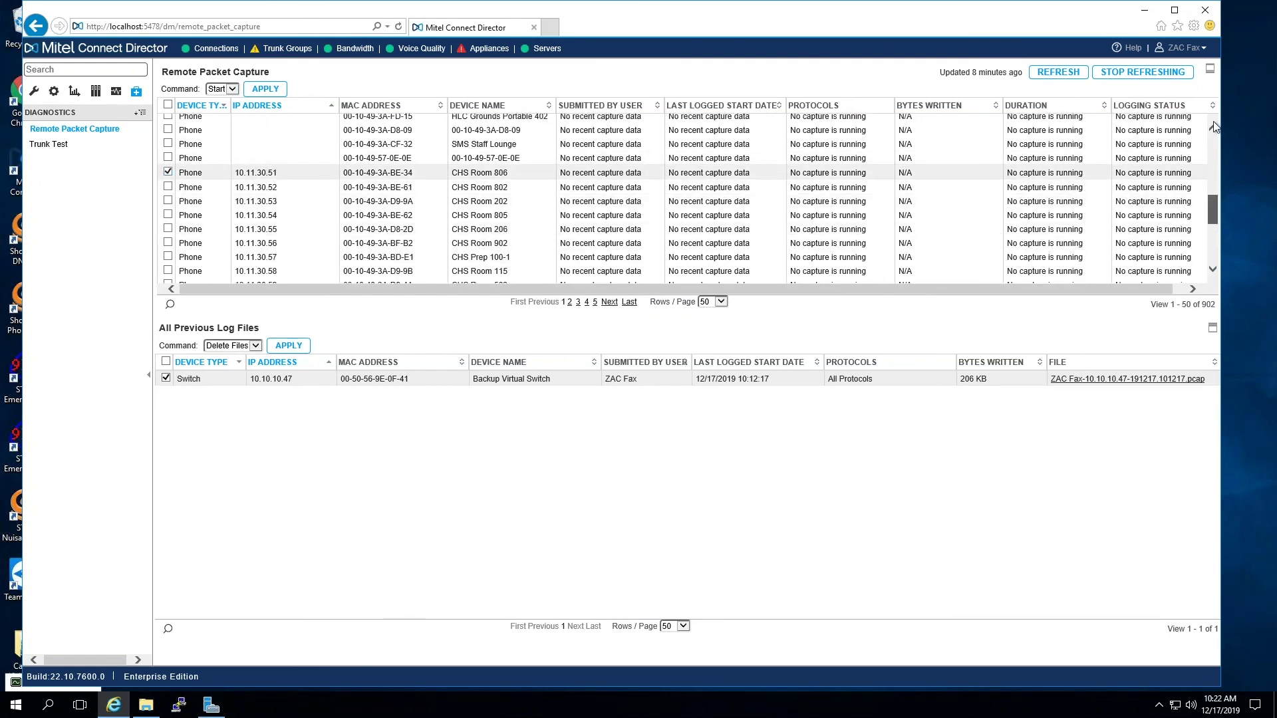
{"action": "left_click", "coordinate": [168, 121]}
{"action": "left_click", "coordinate": [265, 88]}
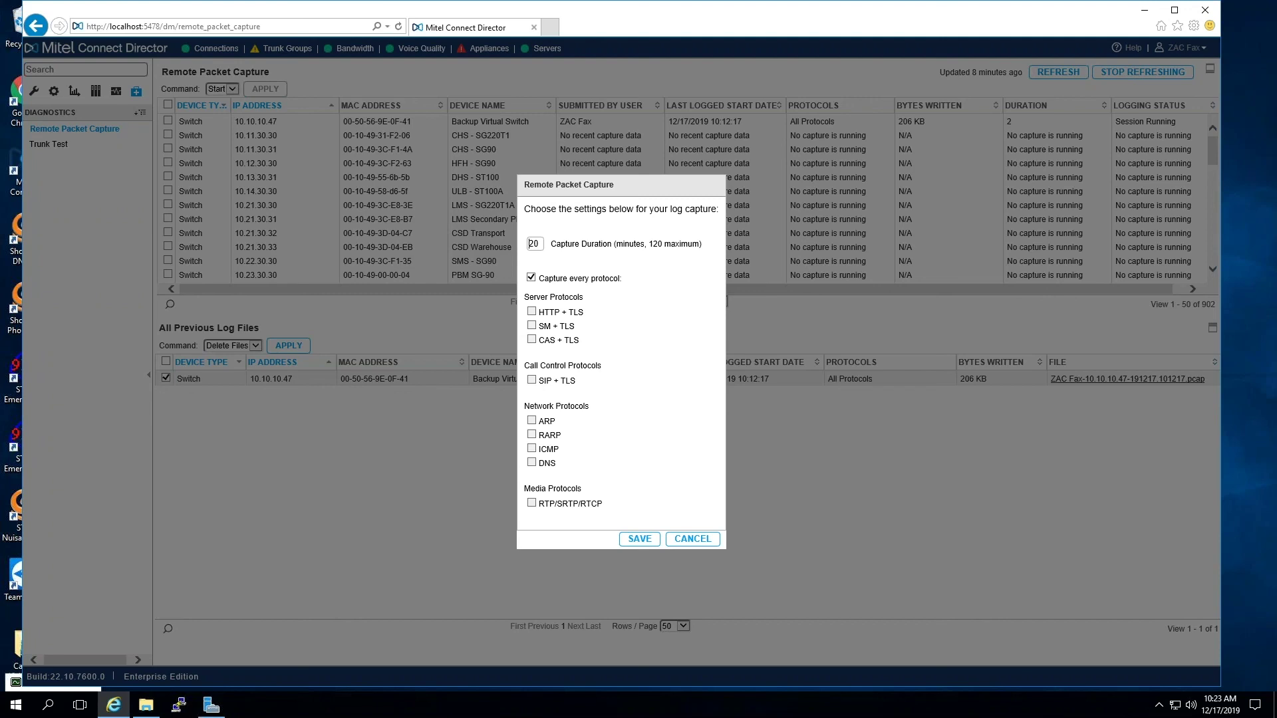
- Minimize the open windows and present the Support Contact Webinar slides full-screen in Chrome
{"action": "mouse_move", "coordinate": [715, 6]}
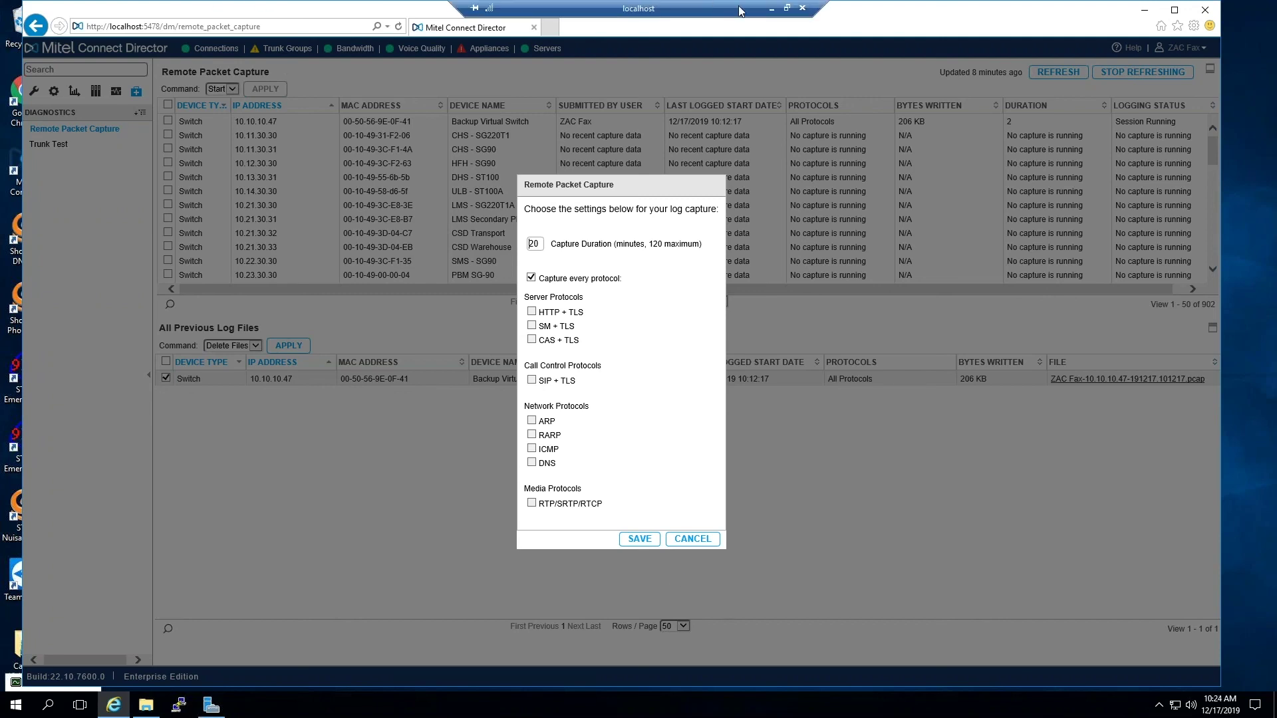
{"action": "left_click", "coordinate": [771, 8]}
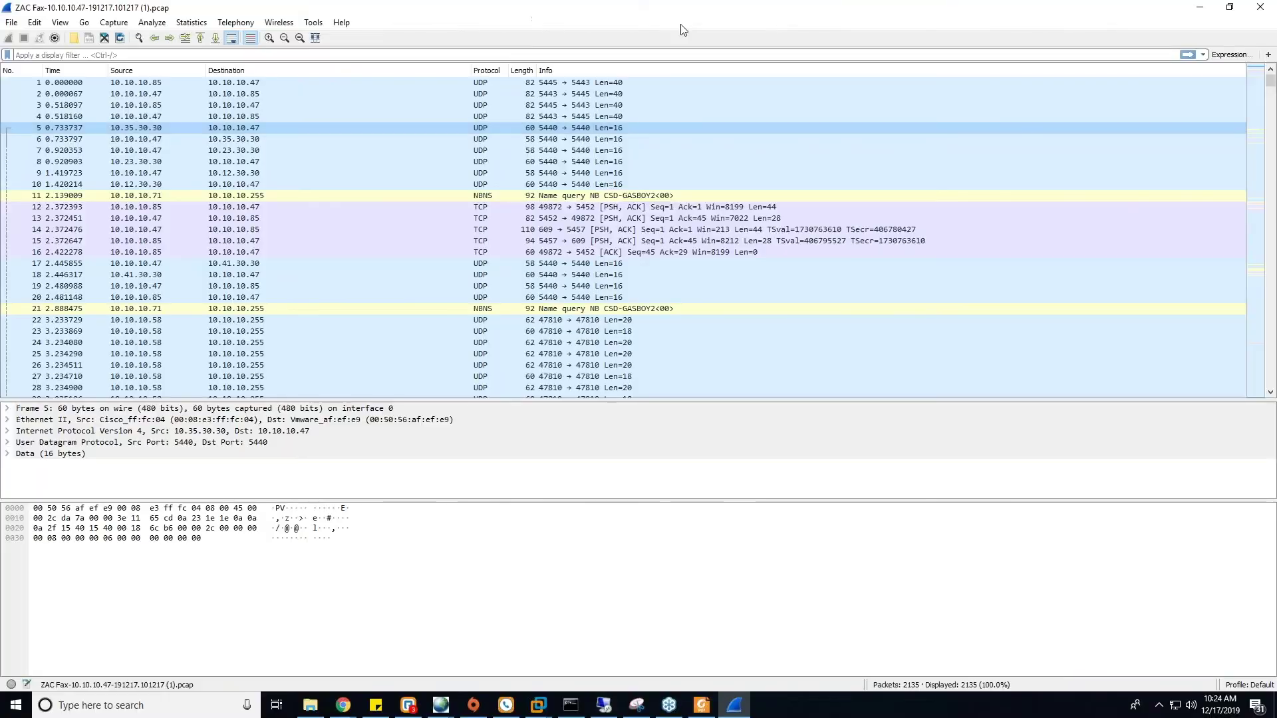
{"action": "left_click", "coordinate": [1204, 8]}
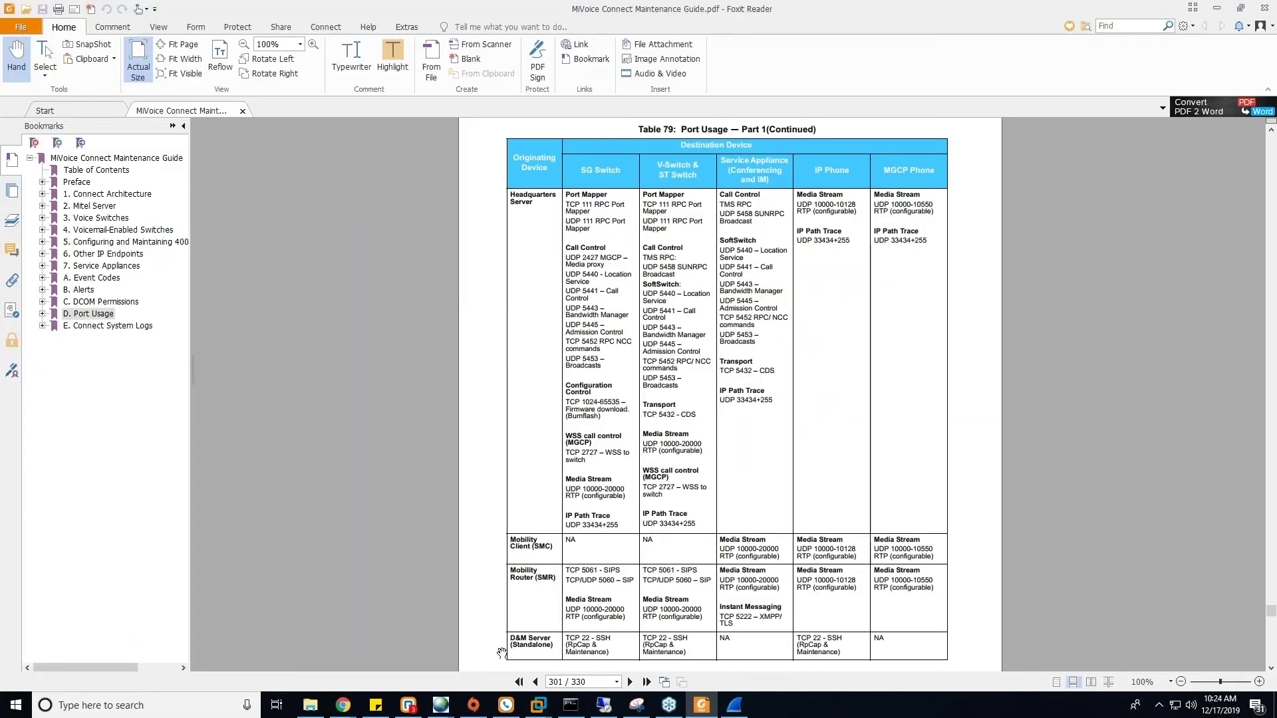
{"action": "left_click", "coordinate": [1217, 8]}
{"action": "mouse_move", "coordinate": [339, 712]}
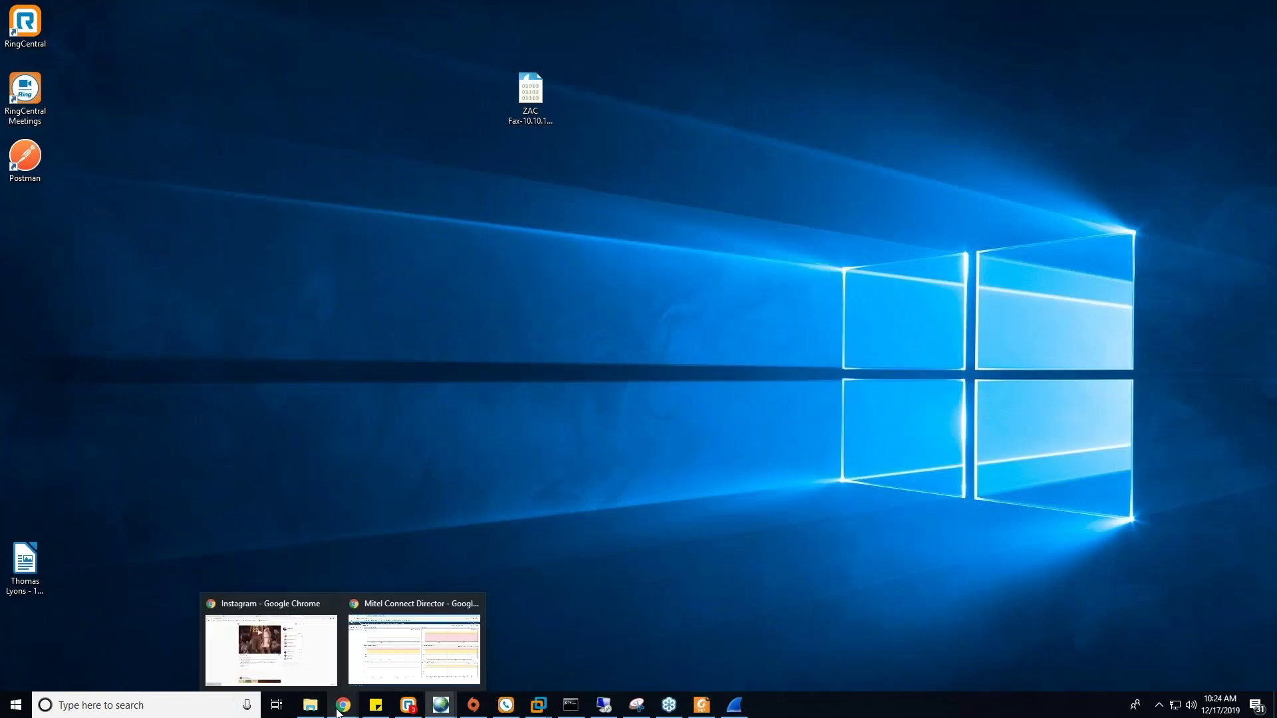
{"action": "left_click", "coordinate": [413, 648]}
{"action": "left_click", "coordinate": [279, 10]}
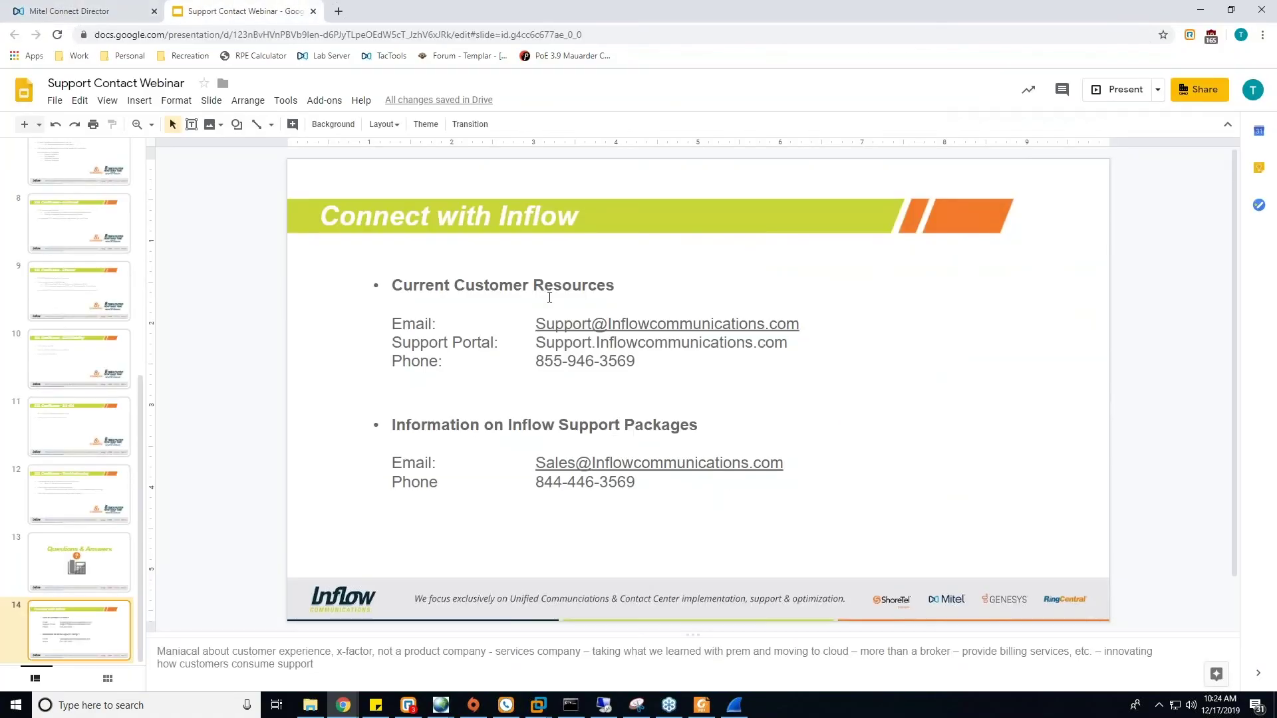
{"action": "left_click", "coordinate": [1124, 90]}
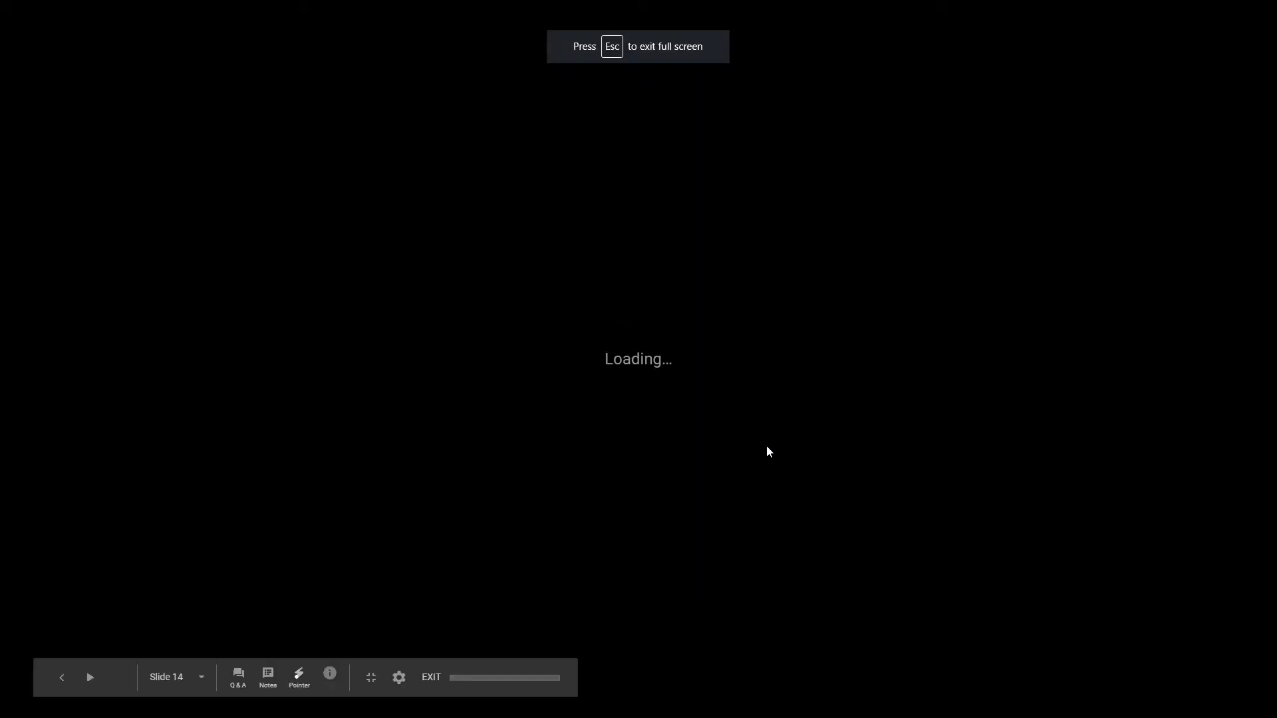